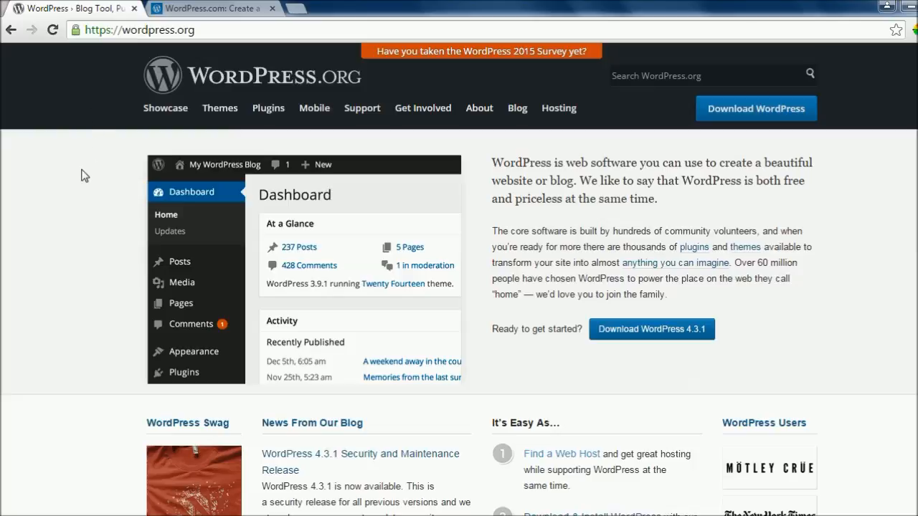
- Compare the WordPress.org and WordPress.com sites by switching between their browser tabs
{"action": "left_click_drag", "start_coordinate": [106, 32], "coordinate": [192, 32]}
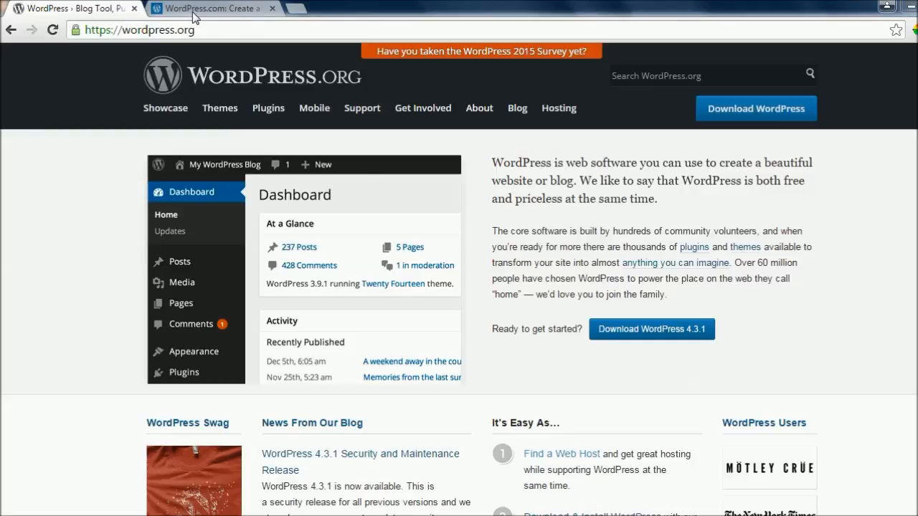
{"action": "left_click", "coordinate": [192, 16]}
{"action": "left_click_drag", "start_coordinate": [293, 30], "coordinate": [401, 31]}
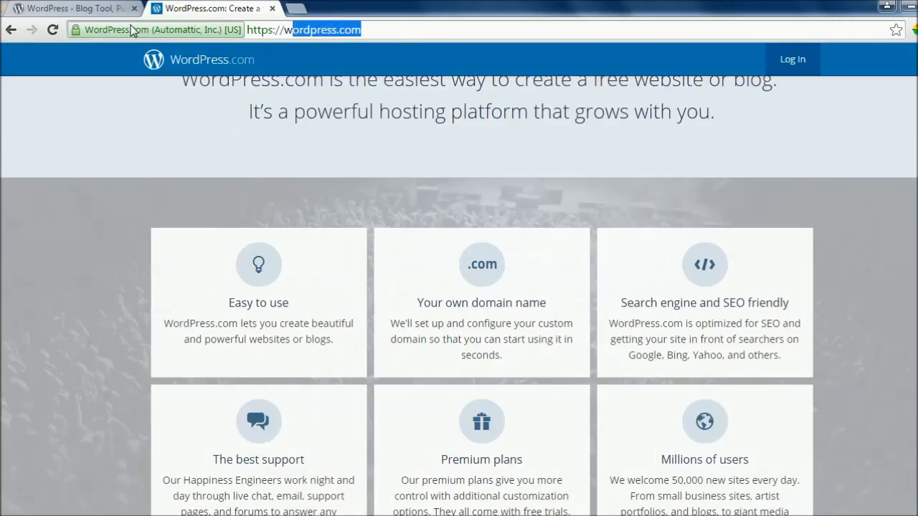
{"action": "left_click", "coordinate": [74, 8]}
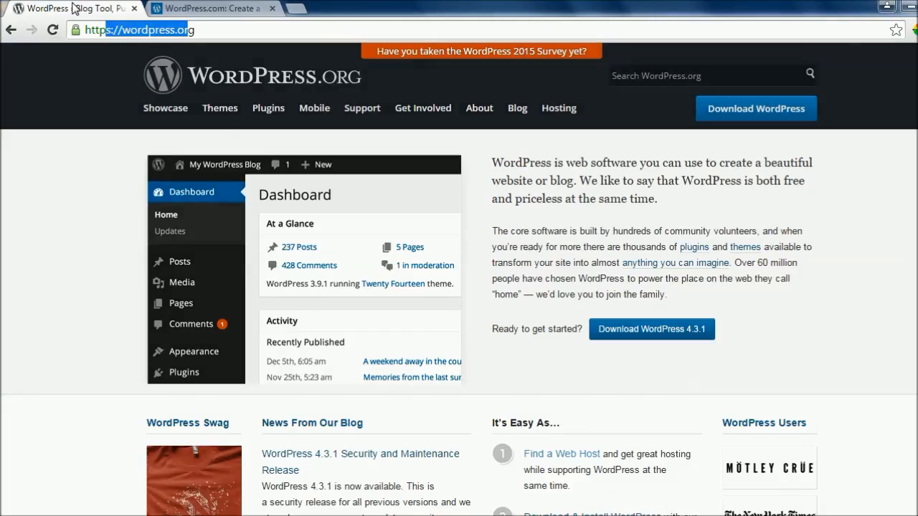
{"action": "left_click", "coordinate": [191, 9]}
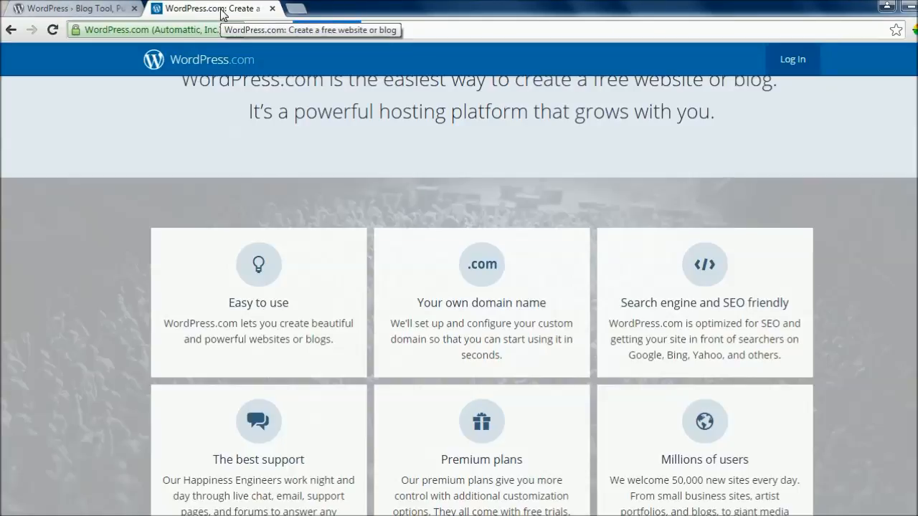
{"action": "left_click", "coordinate": [65, 10]}
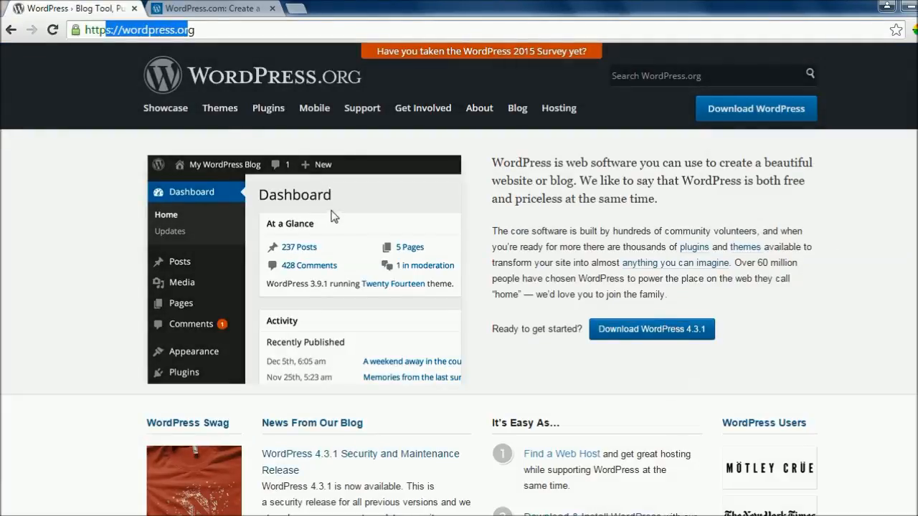
- Download WordPress 4.3.1 and open the downloaded wordpress-4.3.1.zip archive, dismissing the licence reminder
{"action": "left_click", "coordinate": [648, 334]}
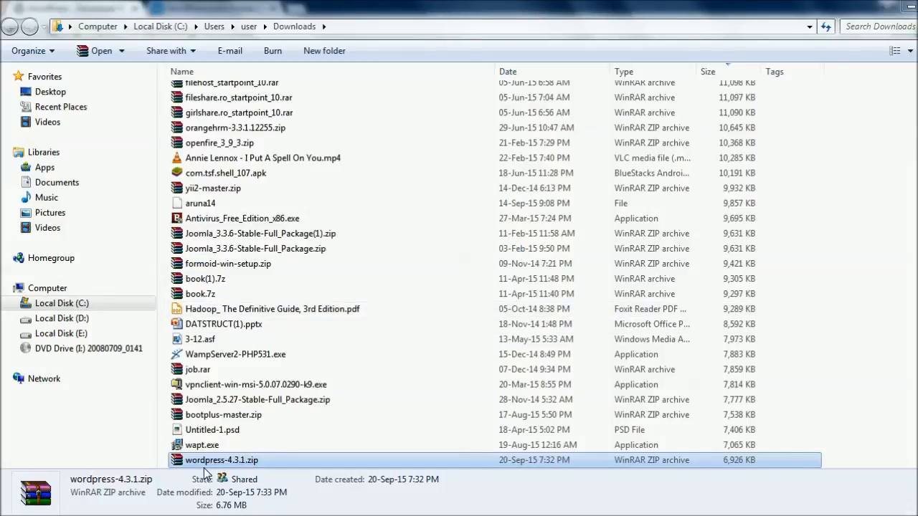
{"action": "double_click", "coordinate": [241, 462]}
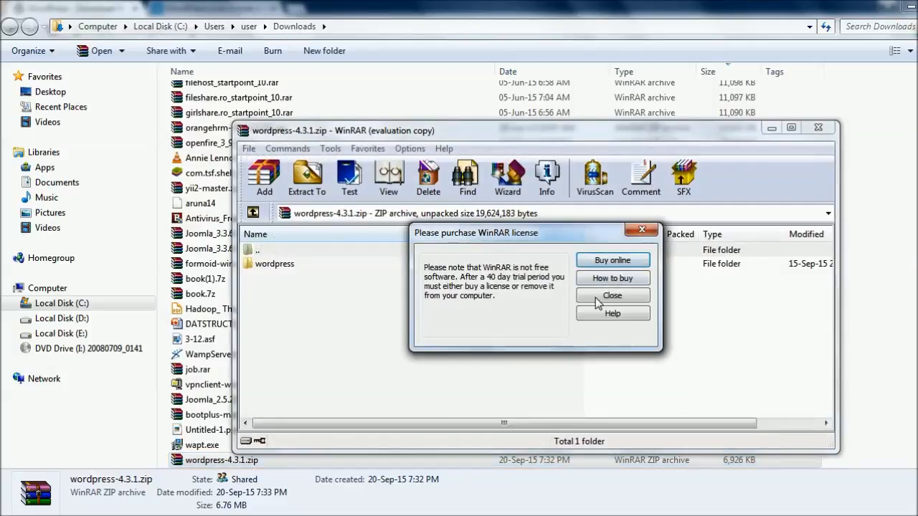
{"action": "left_click", "coordinate": [605, 295]}
- Extract the WordPress archive to the destination folder D:\framework\wnew
{"action": "left_click", "coordinate": [307, 178]}
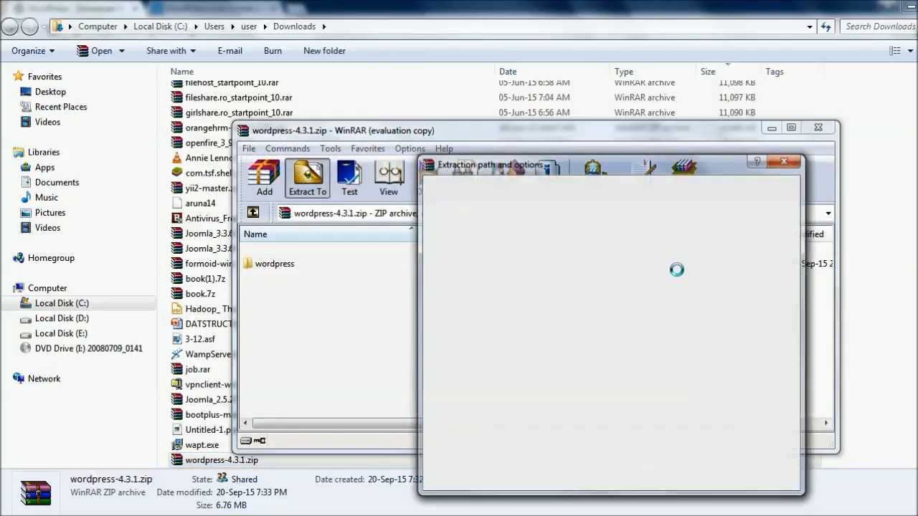
{"action": "left_click", "coordinate": [677, 315]}
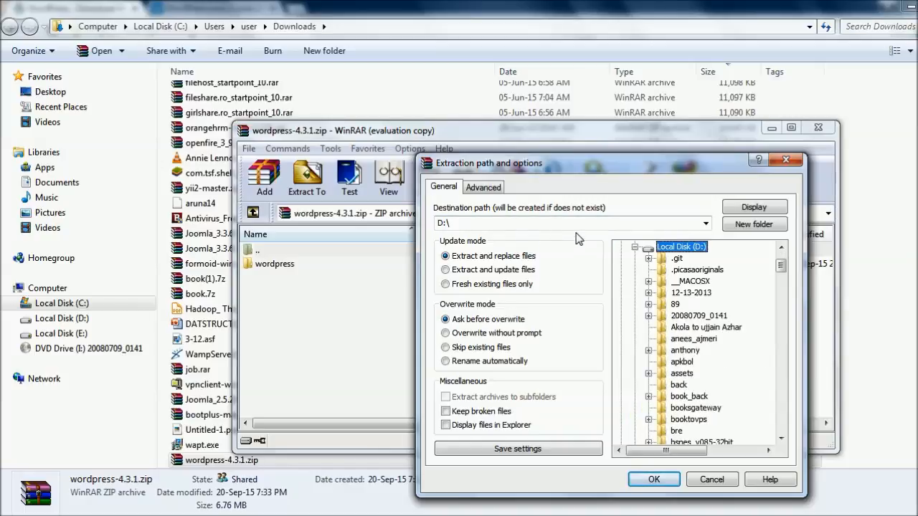
{"action": "type", "text": "framework\\"}
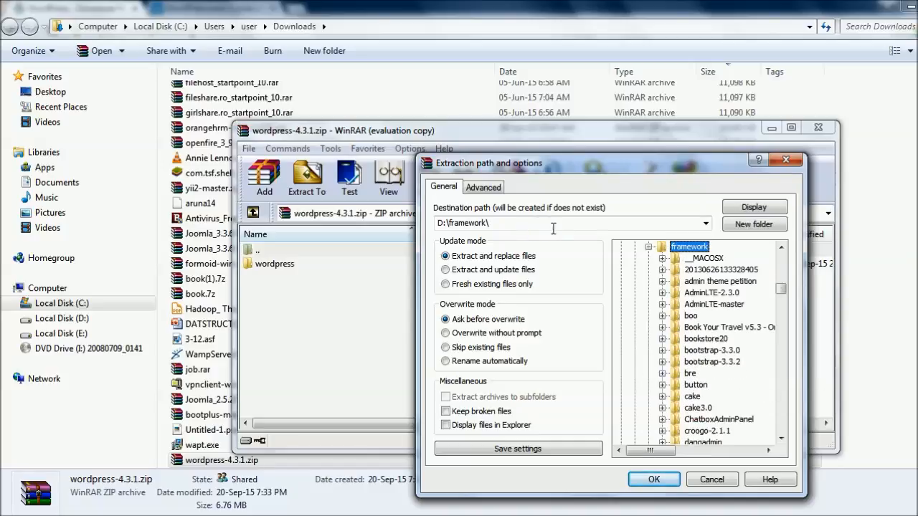
{"action": "left_click", "coordinate": [582, 223]}
{"action": "left_click", "coordinate": [595, 223]}
{"action": "type", "text": "new"}
{"action": "key", "text": "Return"}
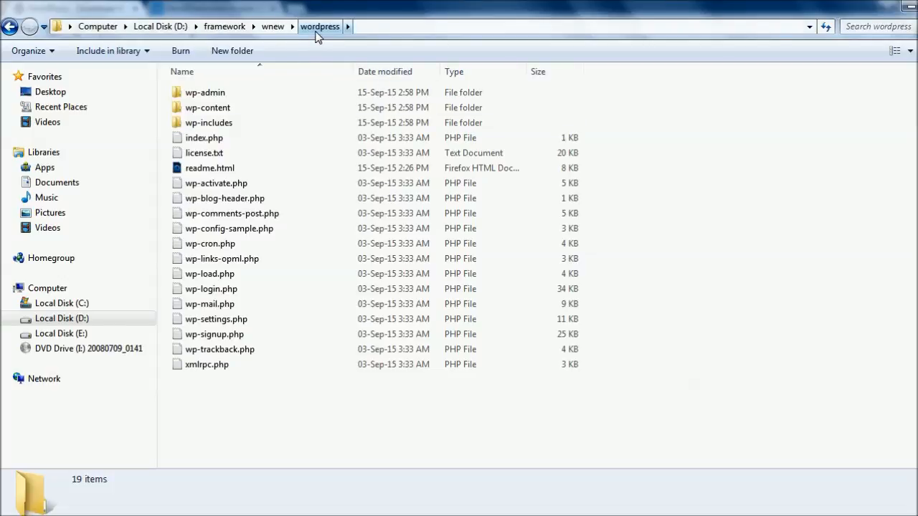
- Review the extracted WordPress files in the wordpress folder
{"action": "left_click_drag", "start_coordinate": [313, 425], "coordinate": [187, 91]}
{"action": "left_click", "coordinate": [687, 90]}
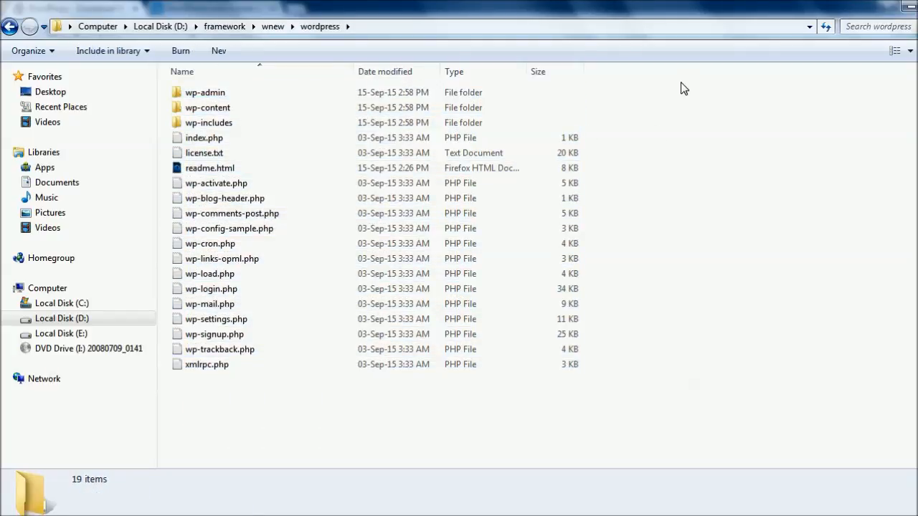
{"action": "left_click_drag", "start_coordinate": [689, 91], "coordinate": [186, 400]}
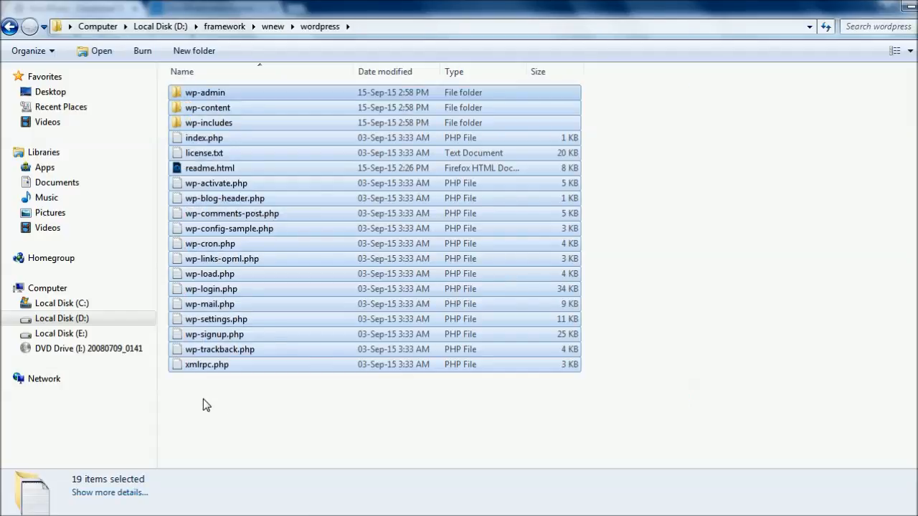
{"action": "left_click", "coordinate": [203, 397]}
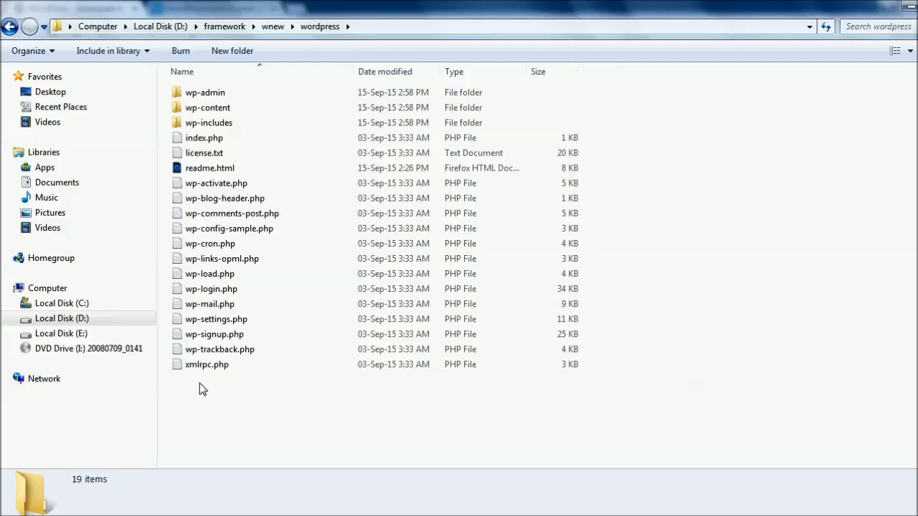
{"action": "left_click_drag", "start_coordinate": [708, 417], "coordinate": [181, 91]}
{"action": "left_click", "coordinate": [353, 454]}
- Search for and launch FileZilla from the Start menu
{"action": "key", "text": "super"}
{"action": "type", "text": "file"}
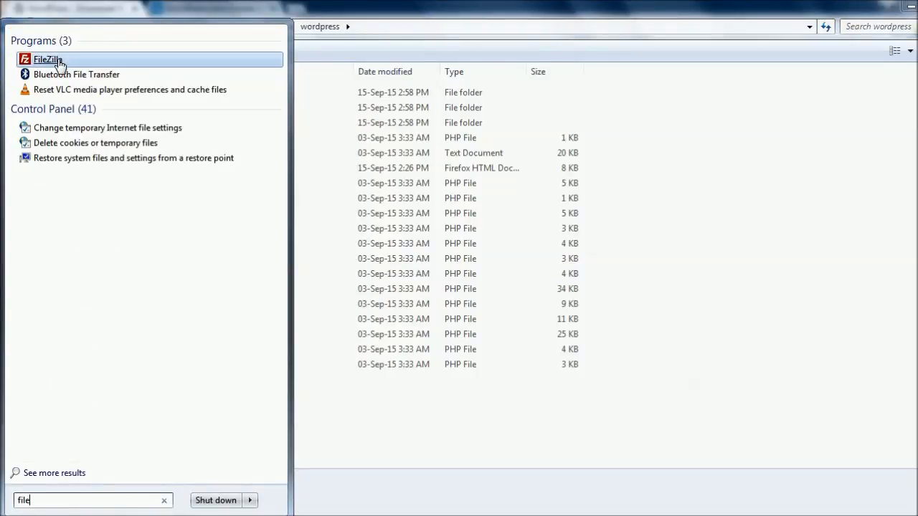
{"action": "left_click", "coordinate": [60, 65]}
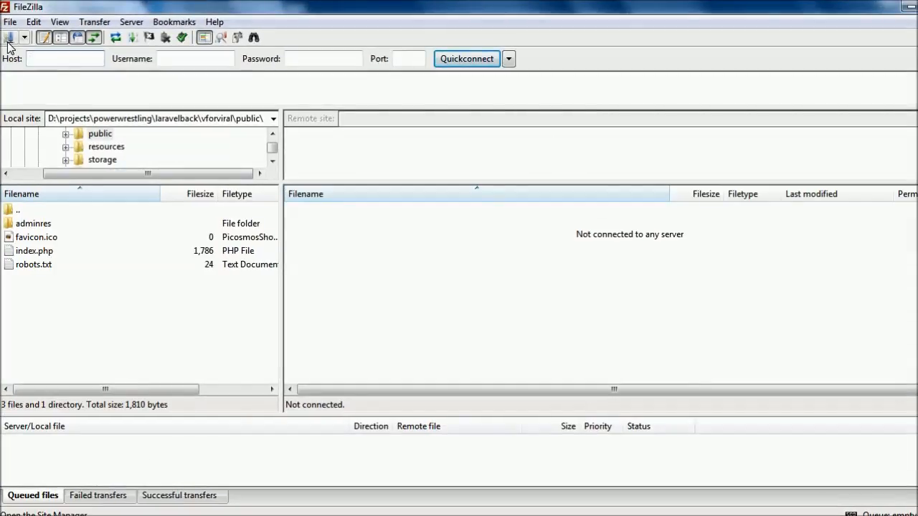
- Connect to the saved SFTP site from the Site Manager and trust the server's host key
{"action": "left_click", "coordinate": [9, 39]}
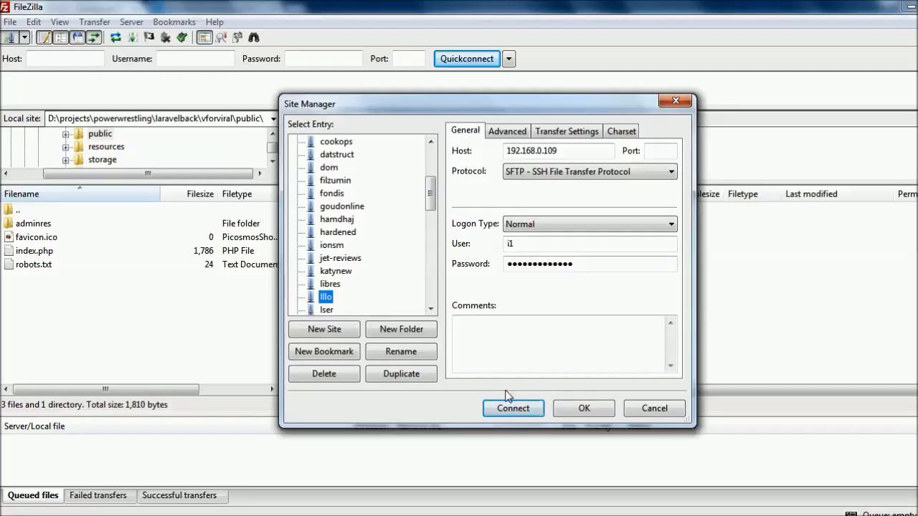
{"action": "left_click", "coordinate": [513, 417]}
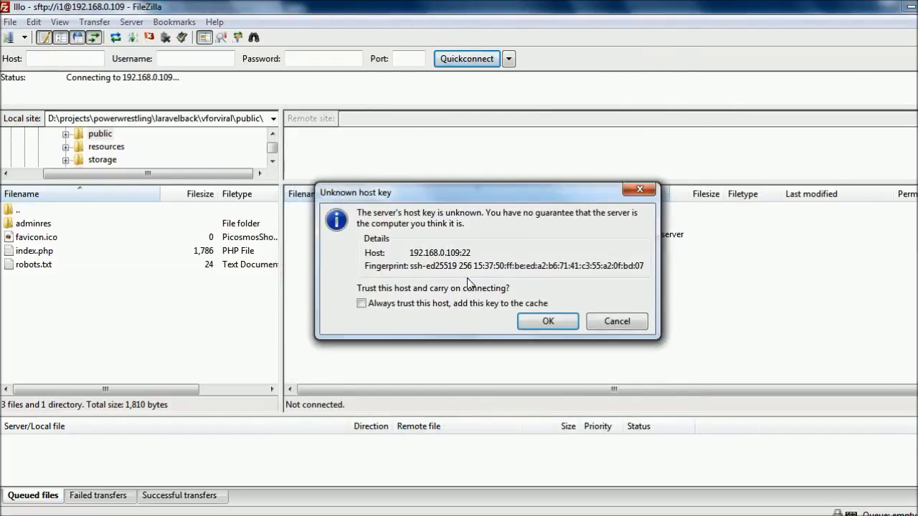
{"action": "left_click", "coordinate": [539, 322]}
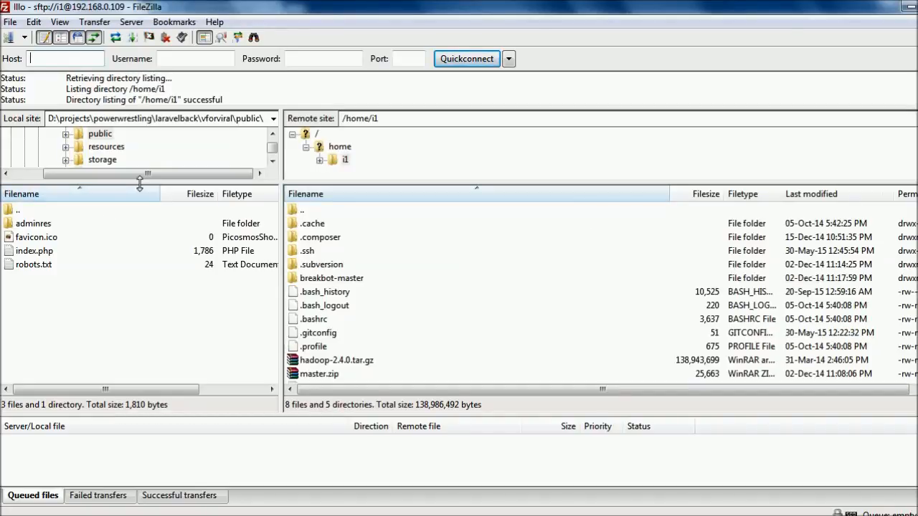
- Navigate the local site pane to the D:\framework\wnew folder
{"action": "left_click_drag", "start_coordinate": [141, 179], "coordinate": [141, 310]}
{"action": "scroll", "coordinate": [209, 179], "scroll_direction": "up", "scroll_amount": 5}
{"action": "scroll", "coordinate": [211, 177], "scroll_direction": "up", "scroll_amount": 20}
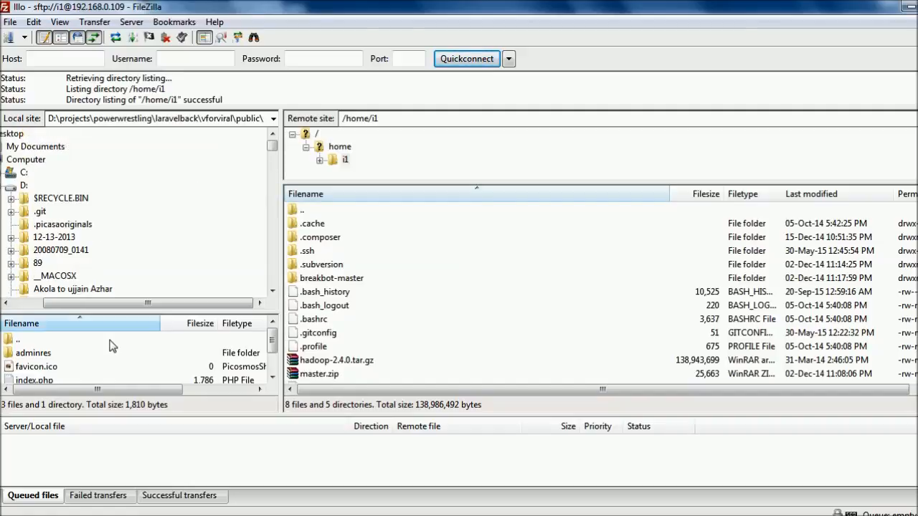
{"action": "left_click", "coordinate": [18, 187]}
{"action": "left_click", "coordinate": [64, 367]}
{"action": "type", "text": "fr"}
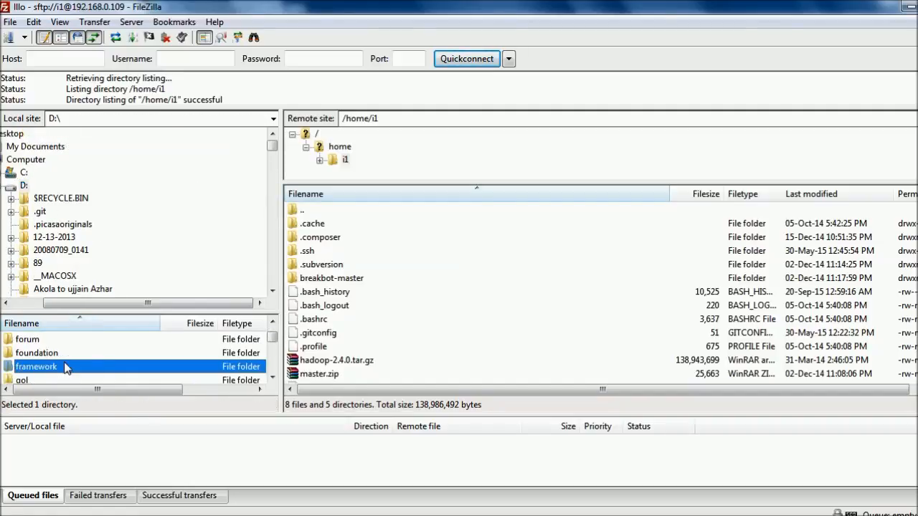
{"action": "key", "text": "Return"}
{"action": "left_click", "coordinate": [66, 367]}
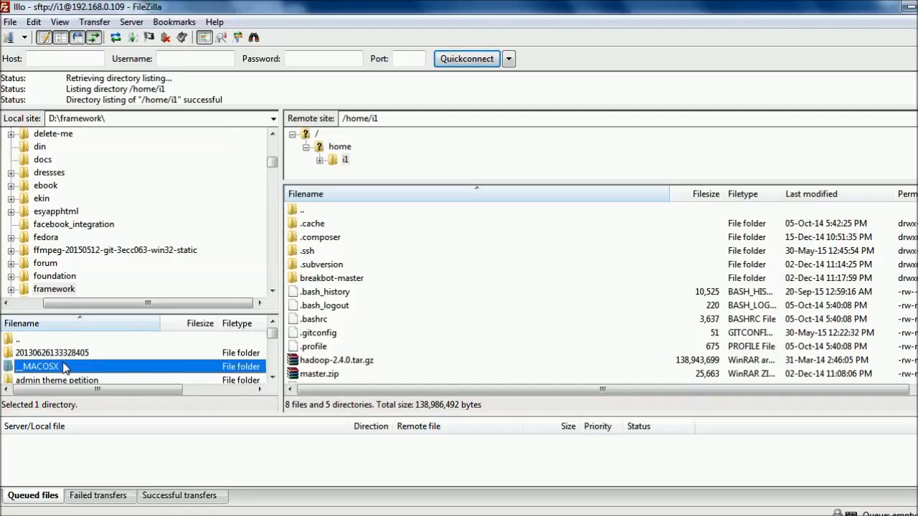
{"action": "type", "text": "w"}
{"action": "key", "text": "Return"}
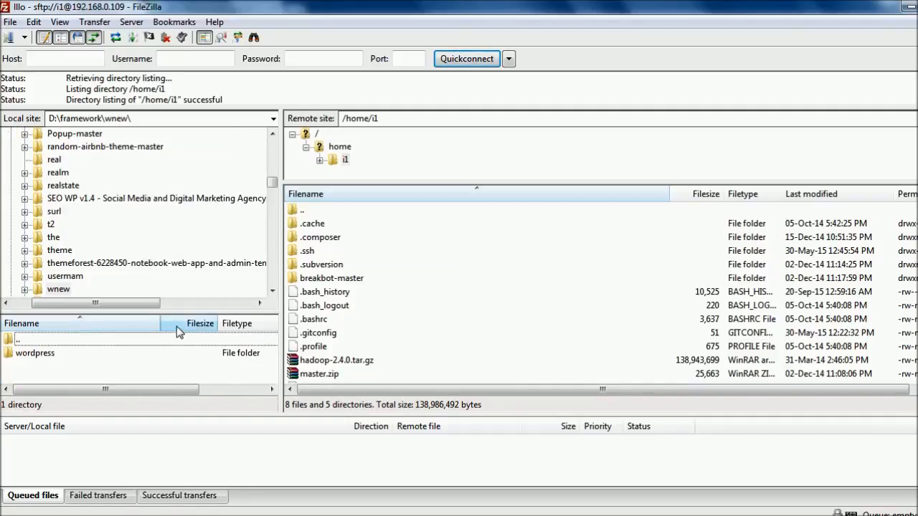
- Rename the local wordpress folder to myblog
{"action": "left_click_drag", "start_coordinate": [183, 313], "coordinate": [189, 214]}
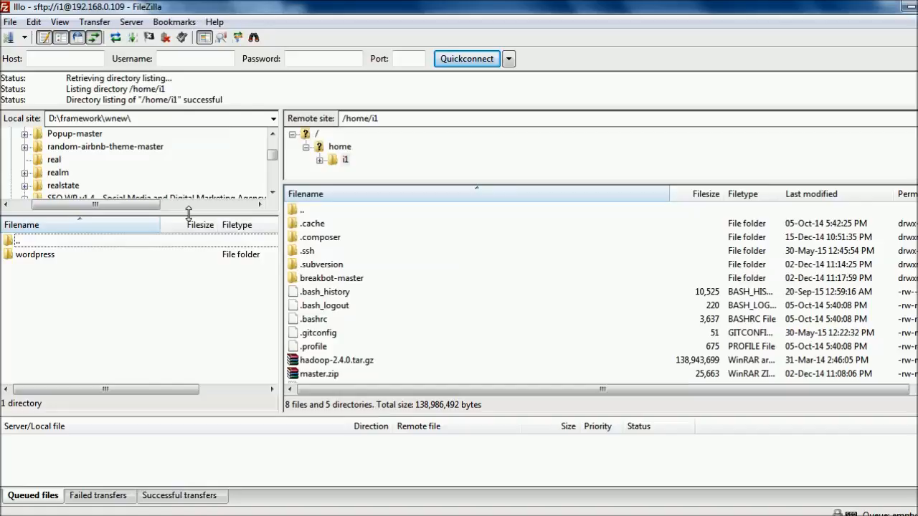
{"action": "double_click", "coordinate": [66, 255]}
{"action": "double_click", "coordinate": [72, 243]}
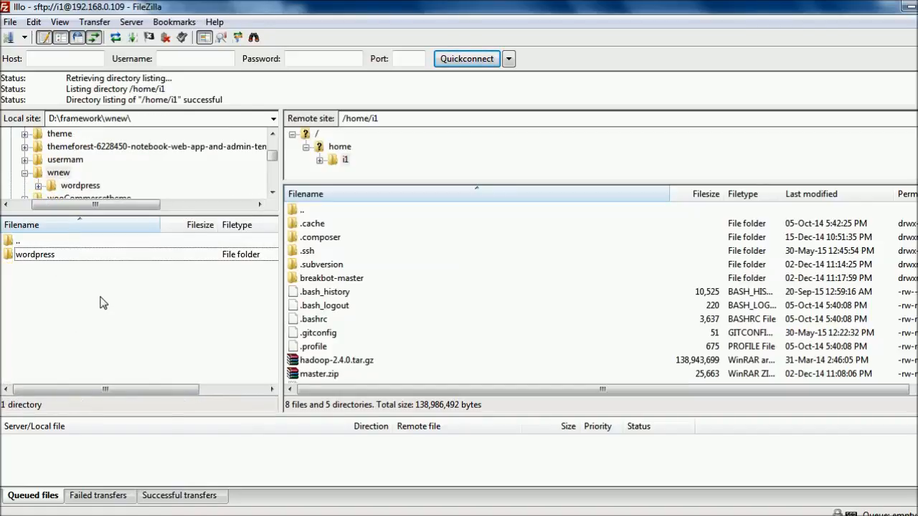
{"action": "right_click", "coordinate": [61, 255]}
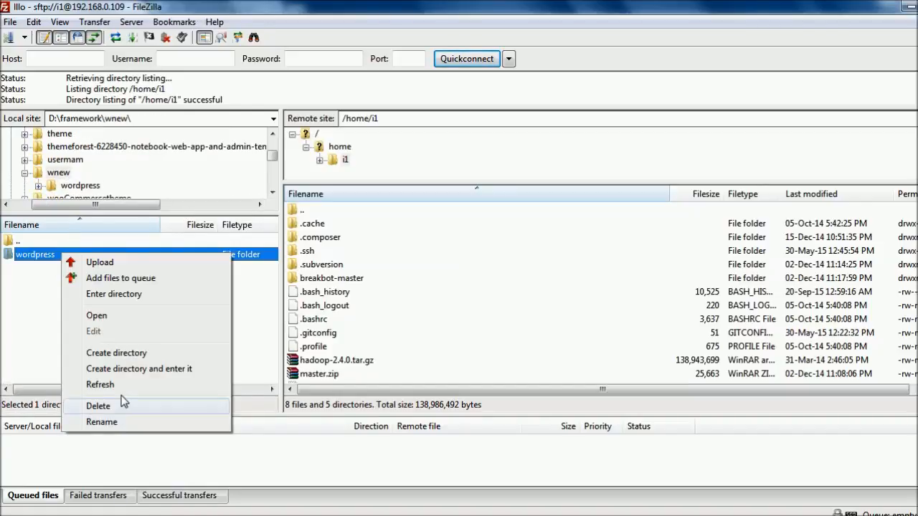
{"action": "left_click", "coordinate": [97, 422]}
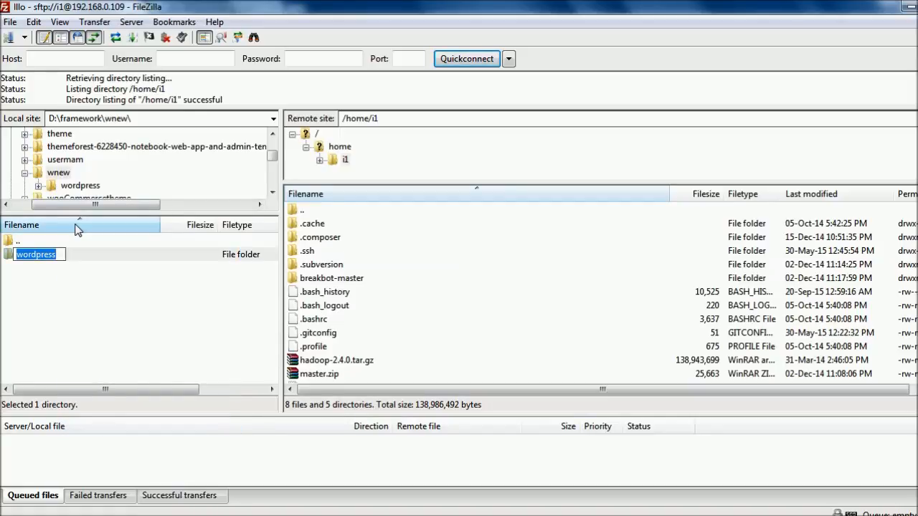
{"action": "type", "text": "myblog"}
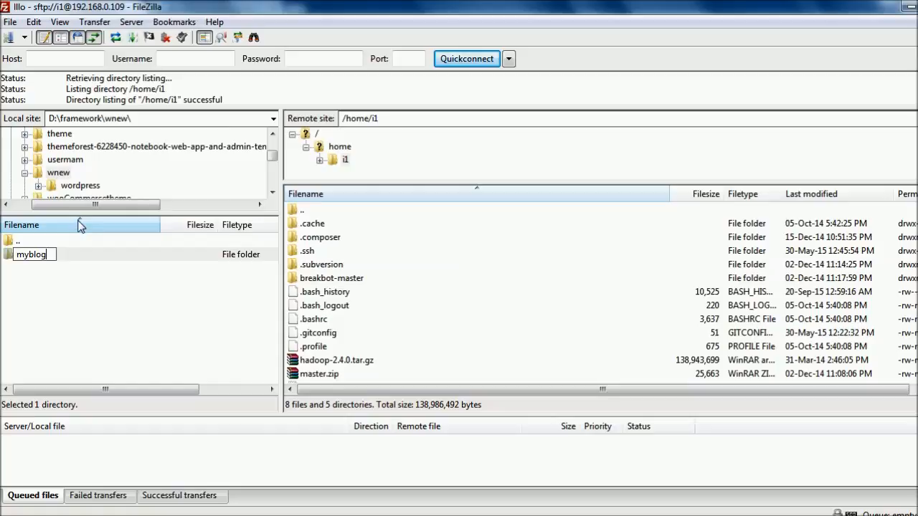
{"action": "key", "text": "Return"}
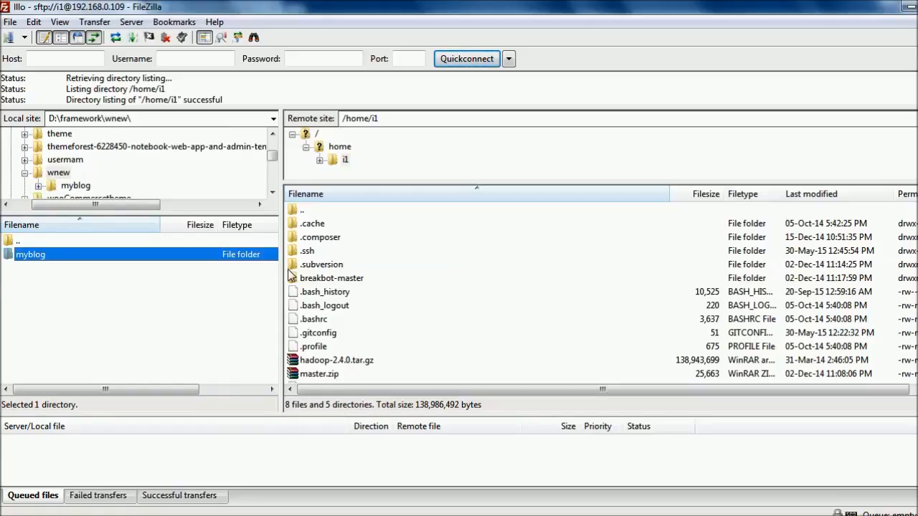
- Navigate the remote site pane to the /var/www/html directory
{"action": "double_click", "coordinate": [340, 209]}
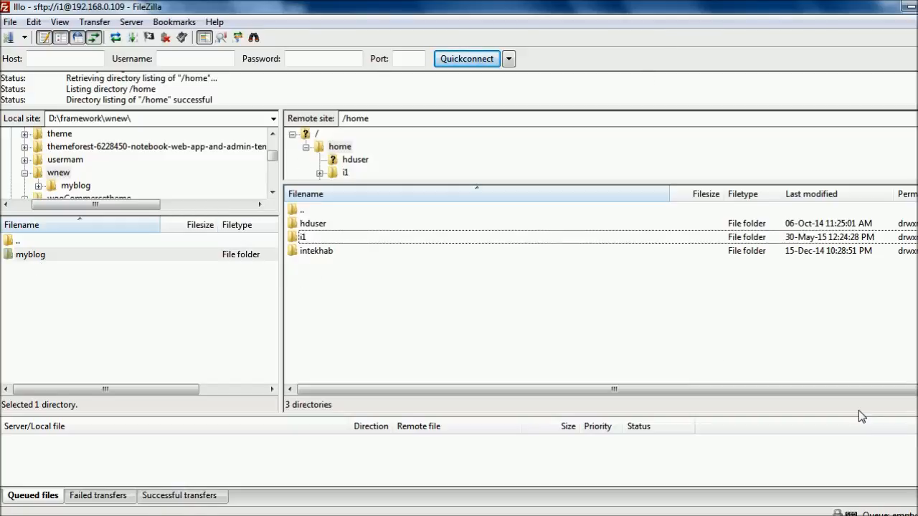
{"action": "double_click", "coordinate": [321, 213]}
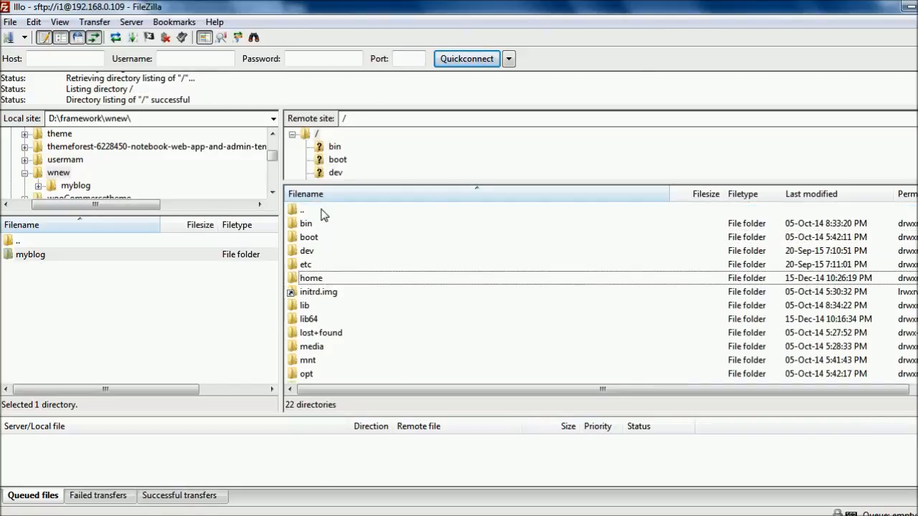
{"action": "scroll", "coordinate": [348, 244], "scroll_direction": "down", "scroll_amount": 4}
{"action": "left_click", "coordinate": [329, 362]}
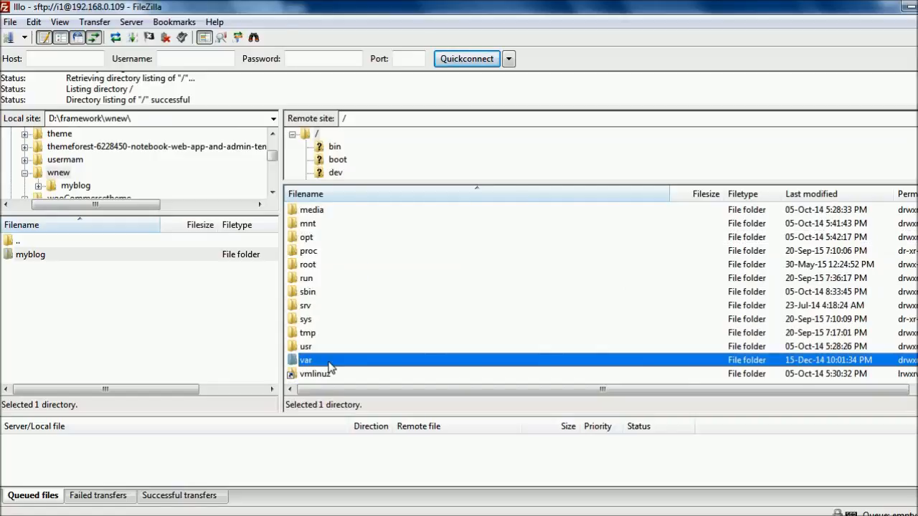
{"action": "double_click", "coordinate": [329, 364]}
{"action": "double_click", "coordinate": [323, 373]}
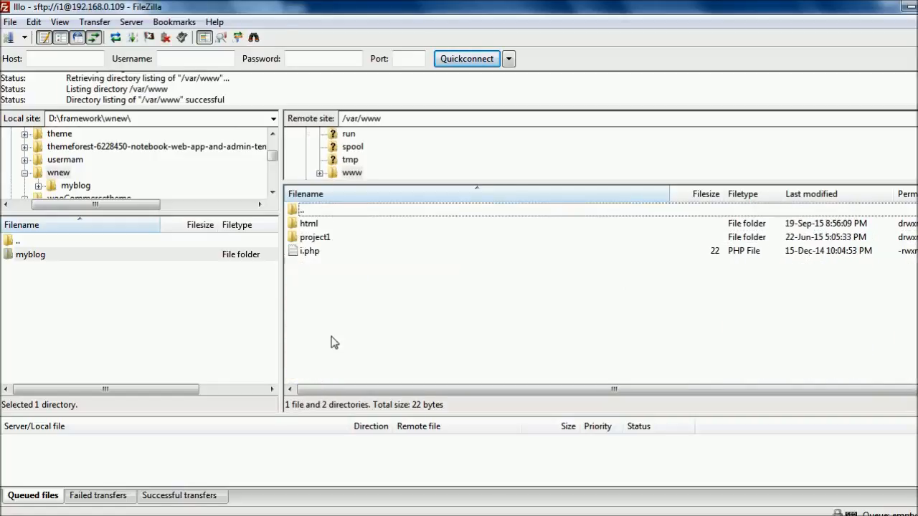
{"action": "double_click", "coordinate": [313, 225]}
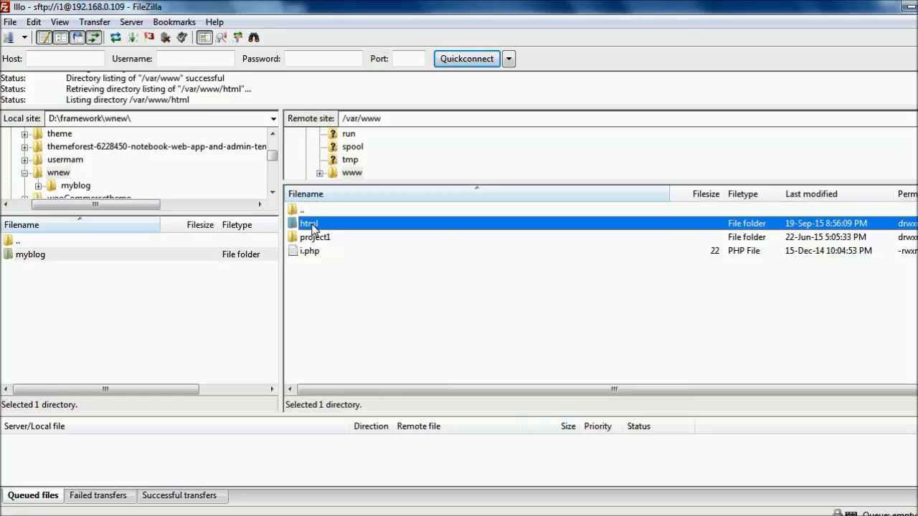
- Upload the local myblog folder into the remote /var/www/html directory and locate it in the remote listing
{"action": "right_click", "coordinate": [33, 256]}
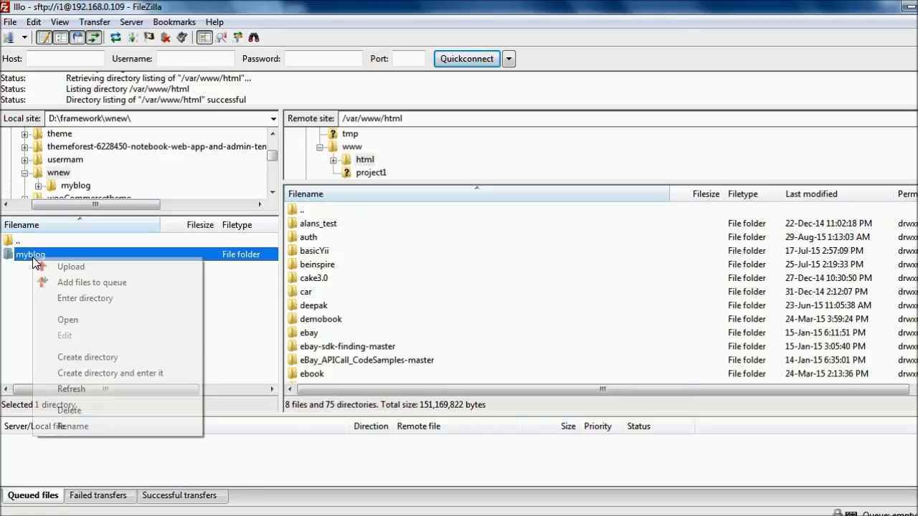
{"action": "left_click", "coordinate": [61, 267]}
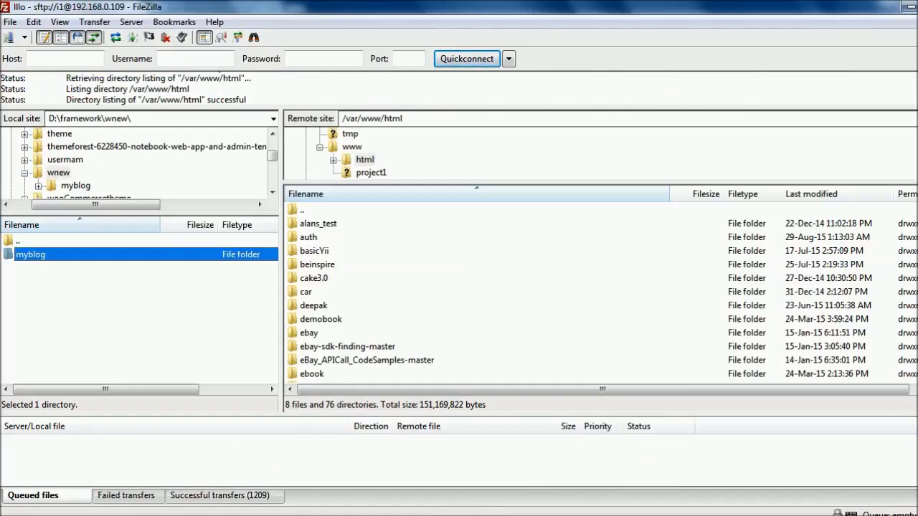
{"action": "mouse_move", "coordinate": [463, 514]}
{"action": "left_click", "coordinate": [347, 329]}
{"action": "type", "text": "myblog"}
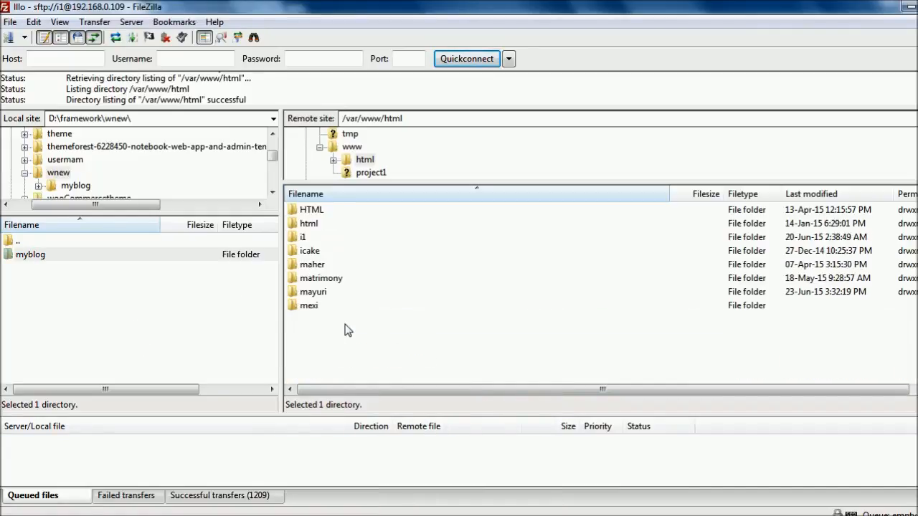
{"action": "scroll", "coordinate": [364, 273], "scroll_direction": "down", "scroll_amount": 1}
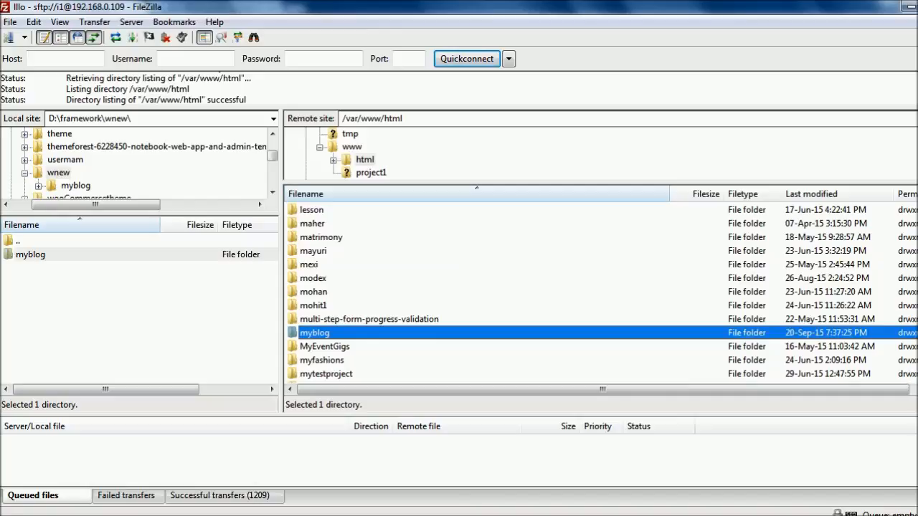
- Switch to the browser and open 192.168.0.109/myblog in a new tab
{"action": "left_click", "coordinate": [463, 515]}
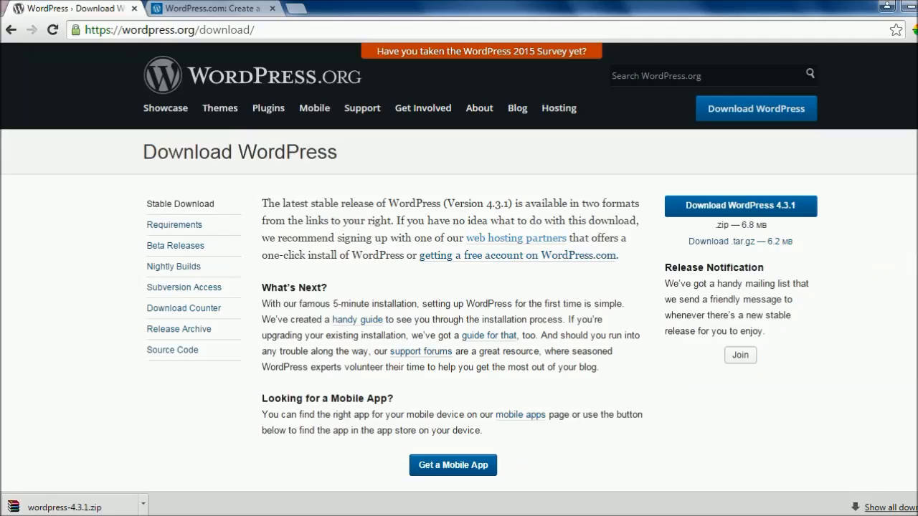
{"action": "left_click", "coordinate": [294, 9]}
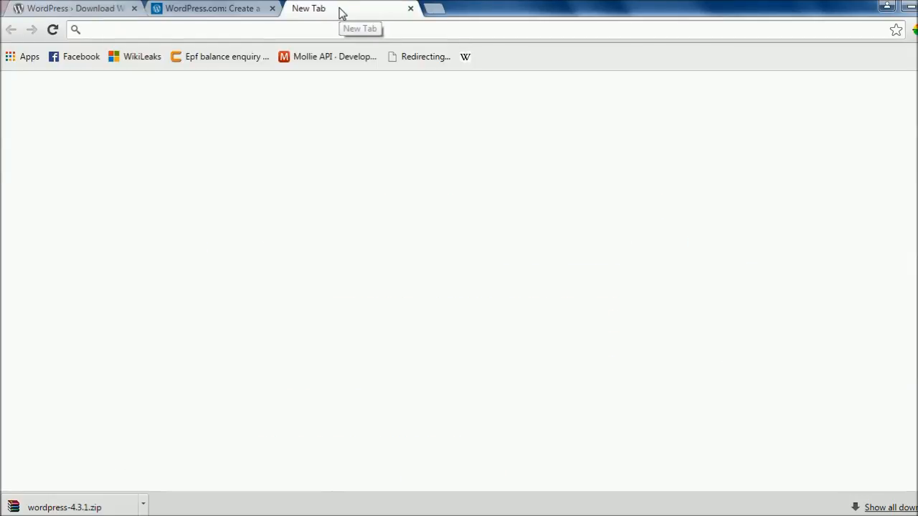
{"action": "type", "text": "192"}
{"action": "key", "text": "Right"}
{"action": "key", "text": "BackSpace"}
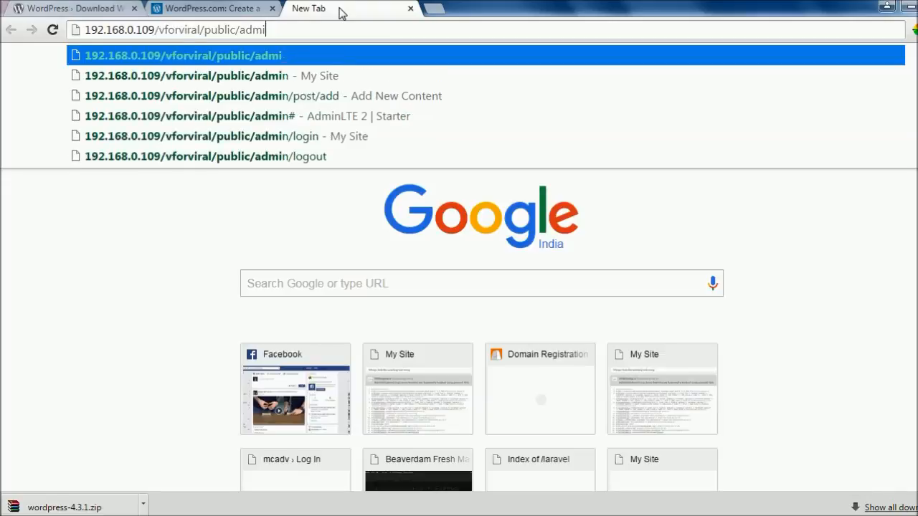
{"action": "key", "text": "BackSpace"}
{"action": "key", "text": "BackSpace"}
{"action": "key", "text": "BackSpace"}
{"action": "key", "text": "BackSpace"}
{"action": "key", "text": "BackSpace"}
{"action": "key", "text": "BackSpace"}
{"action": "key", "text": "BackSpace"}
{"action": "key", "text": "BackSpace"}
{"action": "key", "text": "BackSpace"}
{"action": "key", "text": "BackSpace"}
{"action": "key", "text": "BackSpace"}
{"action": "key", "text": "BackSpace"}
{"action": "key", "text": "BackSpace"}
{"action": "key", "text": "BackSpace"}
{"action": "key", "text": "BackSpace"}
{"action": "key", "text": "BackSpace"}
{"action": "key", "text": "BackSpace"}
{"action": "key", "text": "BackSpace"}
{"action": "key", "text": "BackSpace"}
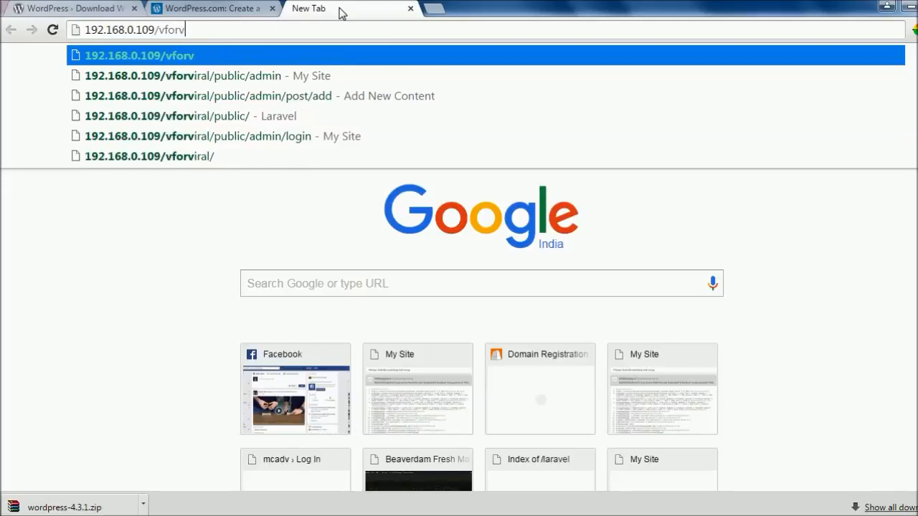
{"action": "key", "text": "BackSpace"}
{"action": "key", "text": "BackSpace"}
{"action": "key", "text": "BackSpace"}
{"action": "type", "text": "/"}
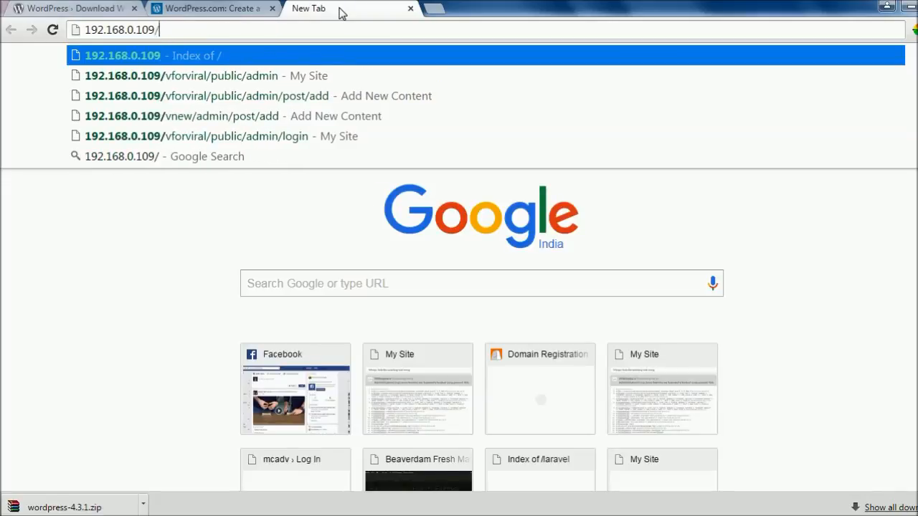
{"action": "type", "text": "myblog"}
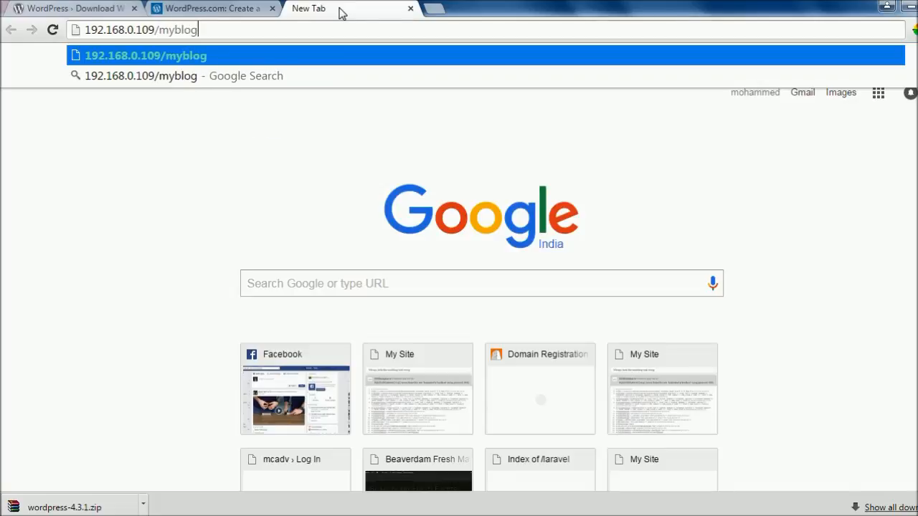
{"action": "key", "text": "Return"}
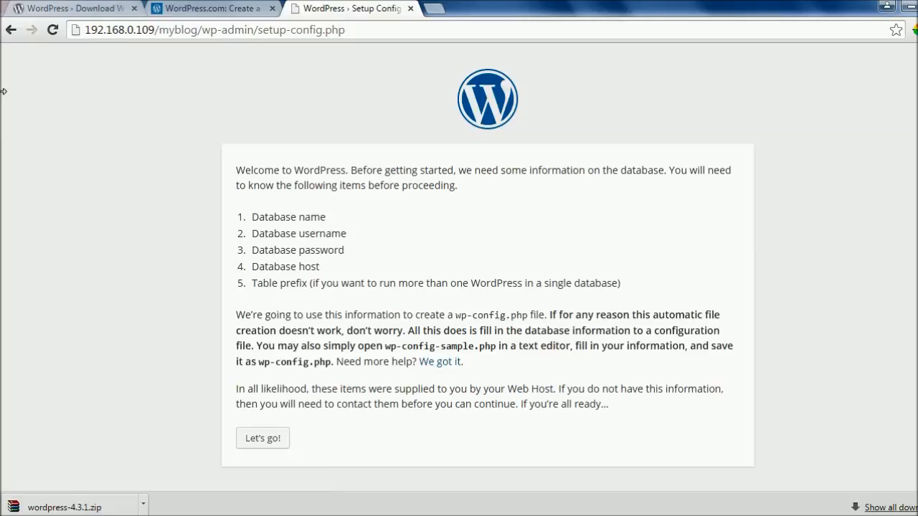
- Read through the list of database details the WordPress setup requires
{"action": "left_click_drag", "start_coordinate": [201, 30], "coordinate": [153, 31]}
{"action": "left_click", "coordinate": [117, 134]}
{"action": "left_click_drag", "start_coordinate": [251, 219], "coordinate": [402, 268]}
{"action": "left_click", "coordinate": [338, 276]}
{"action": "left_click_drag", "start_coordinate": [328, 218], "coordinate": [245, 214]}
{"action": "left_click_drag", "start_coordinate": [346, 233], "coordinate": [258, 242]}
{"action": "left_click_drag", "start_coordinate": [340, 251], "coordinate": [242, 248]}
{"action": "left_click_drag", "start_coordinate": [320, 268], "coordinate": [296, 284]}
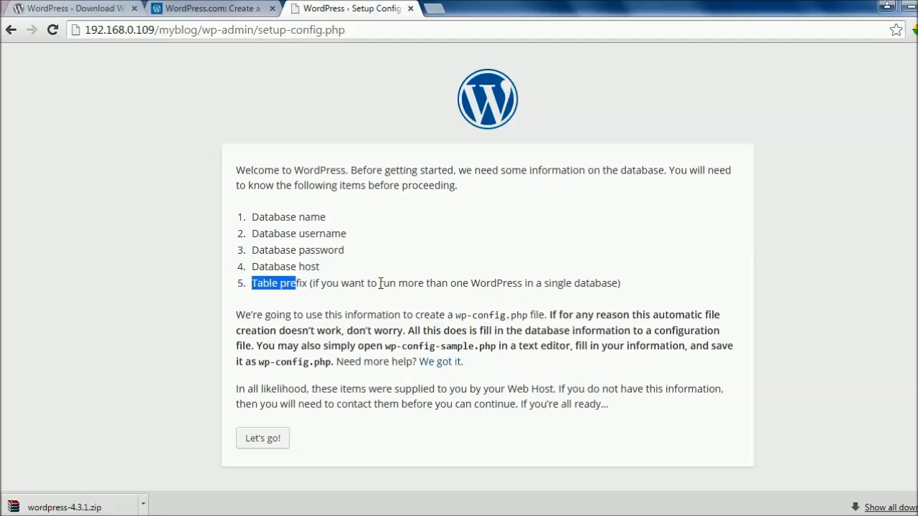
{"action": "left_click", "coordinate": [297, 285]}
- Continue to the database connection form and inspect the default Database Name value
{"action": "left_click", "coordinate": [267, 440]}
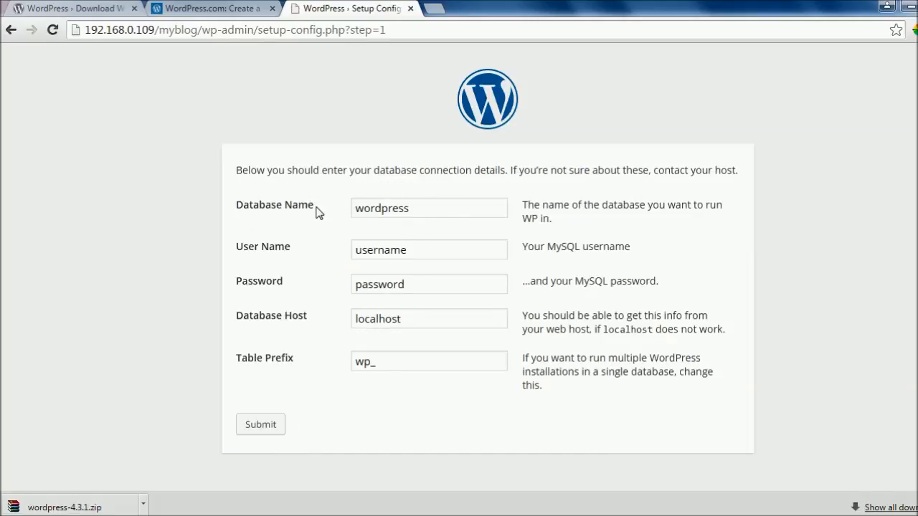
{"action": "left_click_drag", "start_coordinate": [453, 208], "coordinate": [251, 215]}
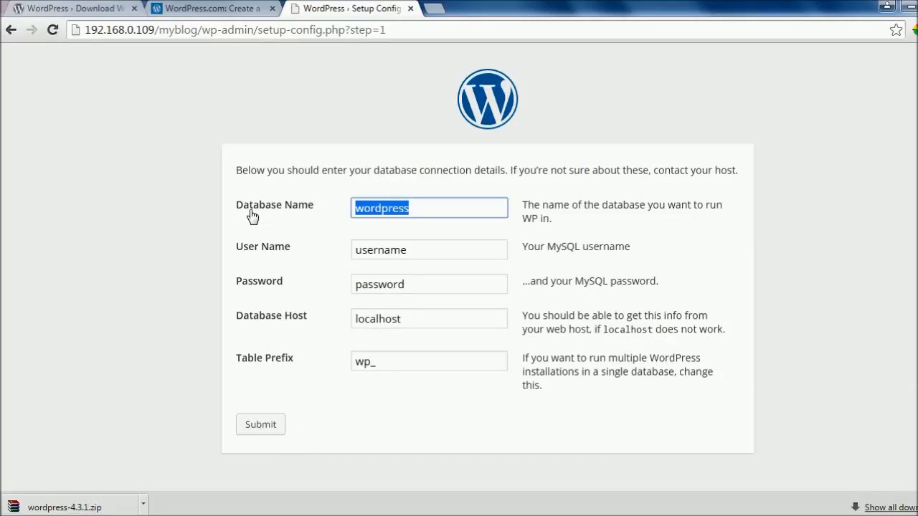
{"action": "left_click", "coordinate": [88, 235]}
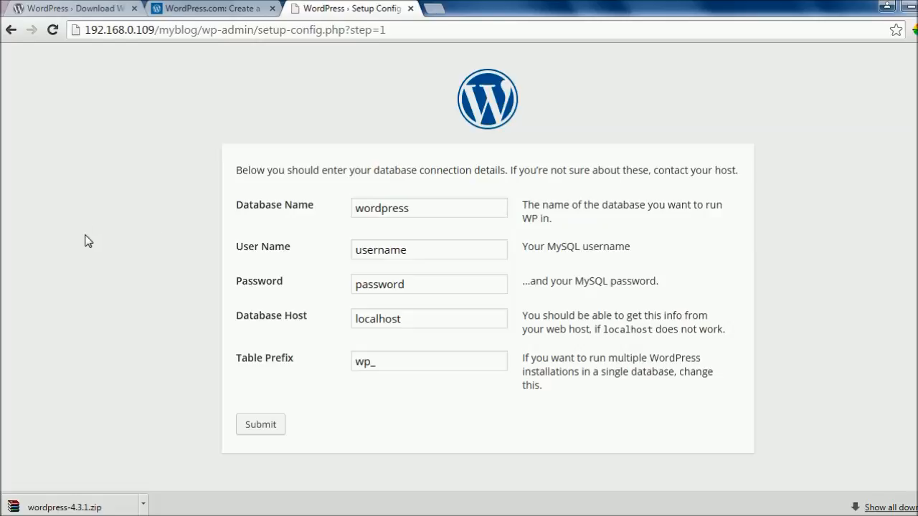
{"action": "left_click_drag", "start_coordinate": [443, 209], "coordinate": [112, 217]}
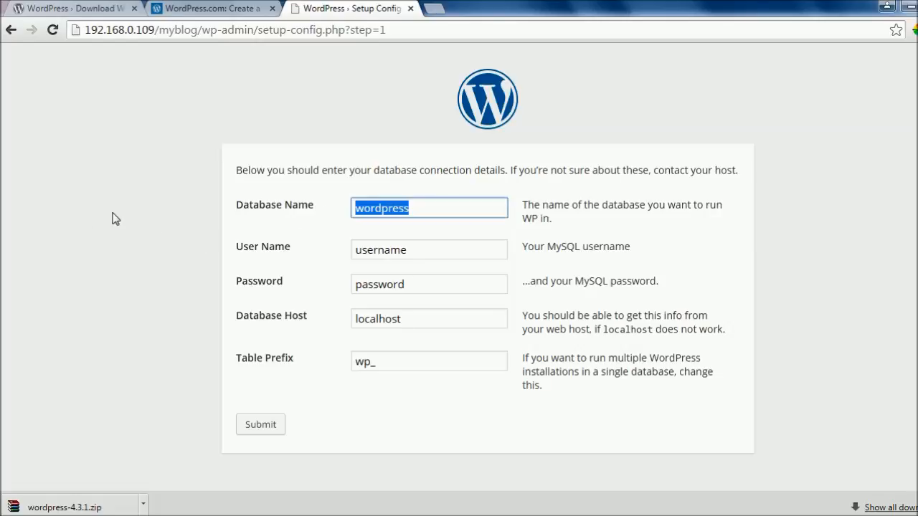
{"action": "left_click", "coordinate": [73, 219]}
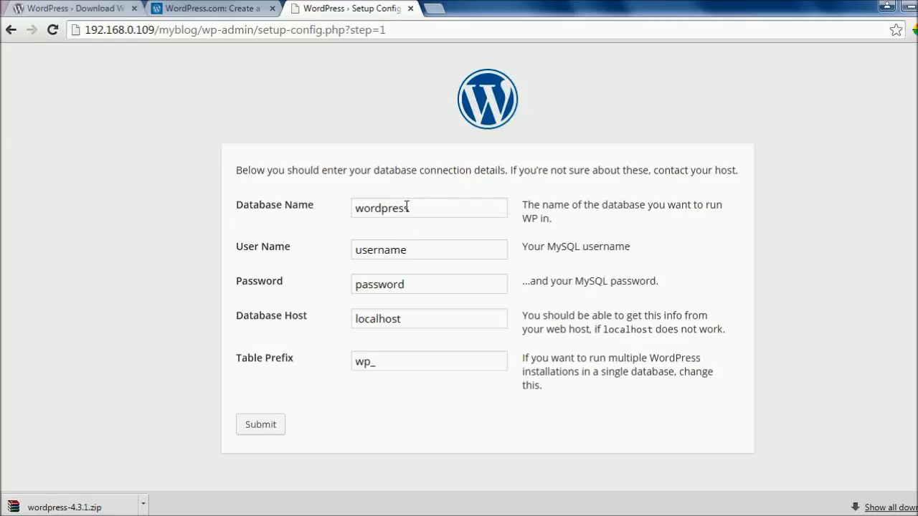
- Try to open 192.168.0.100/phpmyadmin in a new tab
{"action": "left_click", "coordinate": [441, 11]}
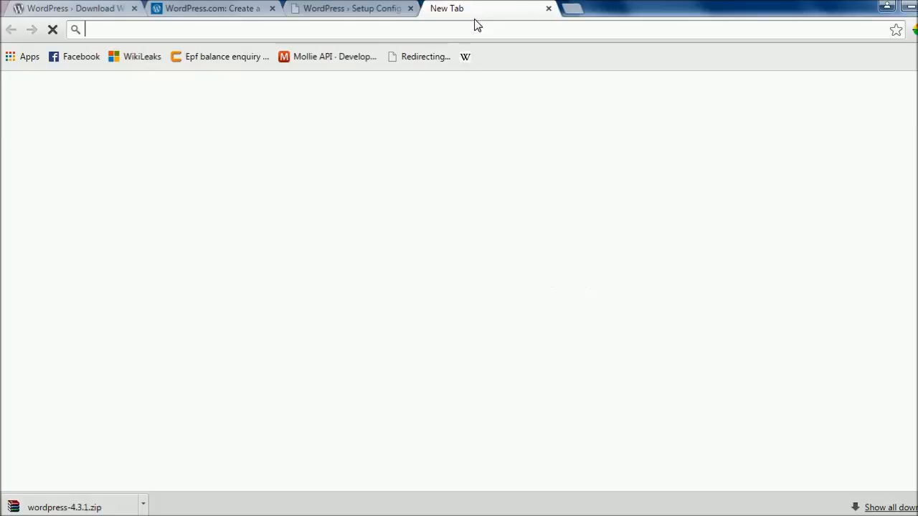
{"action": "type", "text": "192"}
{"action": "key", "text": "Right"}
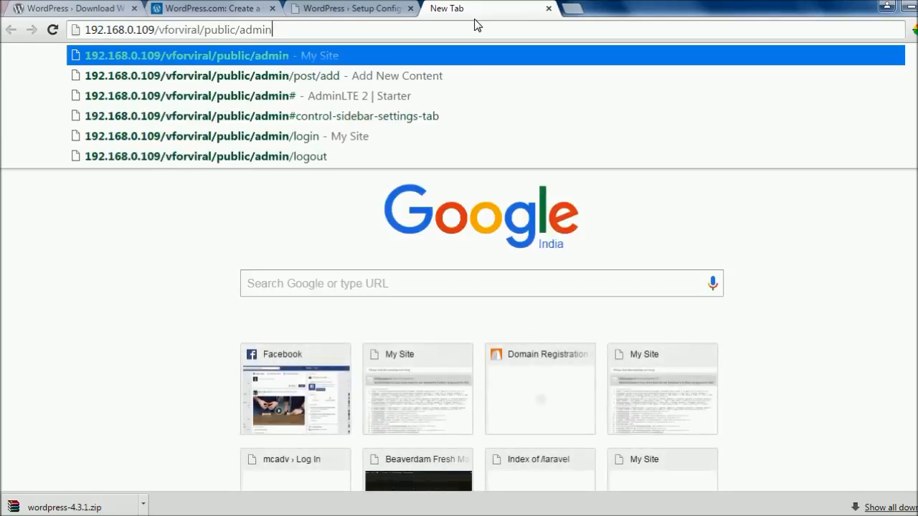
{"action": "key", "text": "BackSpace"}
{"action": "key", "text": "BackSpace"}
{"action": "key", "text": "BackSpace"}
{"action": "key", "text": "BackSpace"}
{"action": "key", "text": "BackSpace"}
{"action": "key", "text": "BackSpace"}
{"action": "key", "text": "BackSpace"}
{"action": "key", "text": "BackSpace"}
{"action": "key", "text": "BackSpace"}
{"action": "key", "text": "BackSpace"}
{"action": "key", "text": "BackSpace"}
{"action": "key", "text": "BackSpace"}
{"action": "key", "text": "BackSpace"}
{"action": "key", "text": "BackSpace"}
{"action": "key", "text": "BackSpace"}
{"action": "key", "text": "BackSpace"}
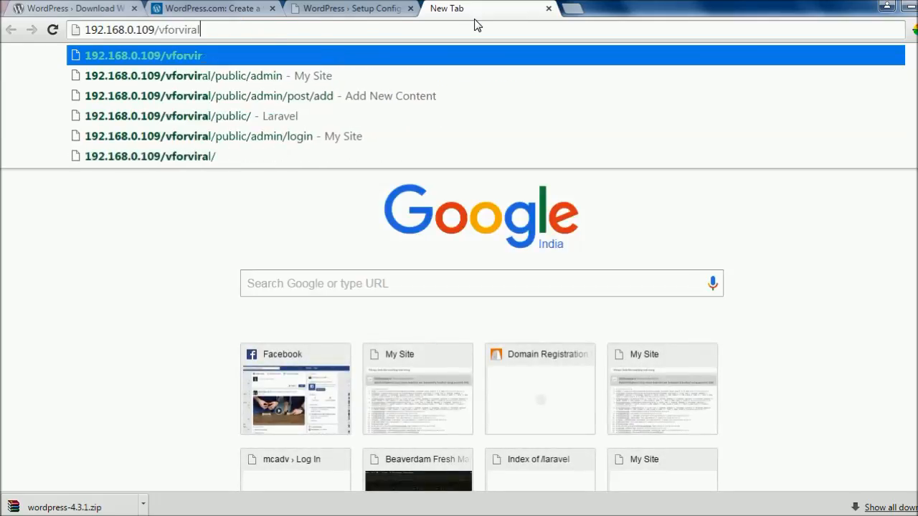
{"action": "key", "text": "BackSpace"}
{"action": "key", "text": "BackSpace"}
{"action": "key", "text": "BackSpace"}
{"action": "key", "text": "BackSpace"}
{"action": "key", "text": "BackSpace"}
{"action": "key", "text": "BackSpace"}
{"action": "key", "text": "BackSpace"}
{"action": "key", "text": "BackSpace"}
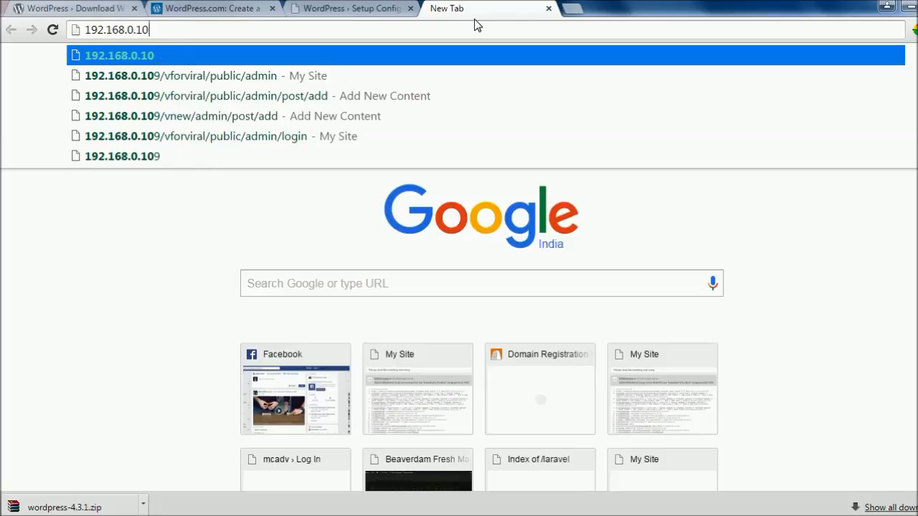
{"action": "type", "text": "0/ph"}
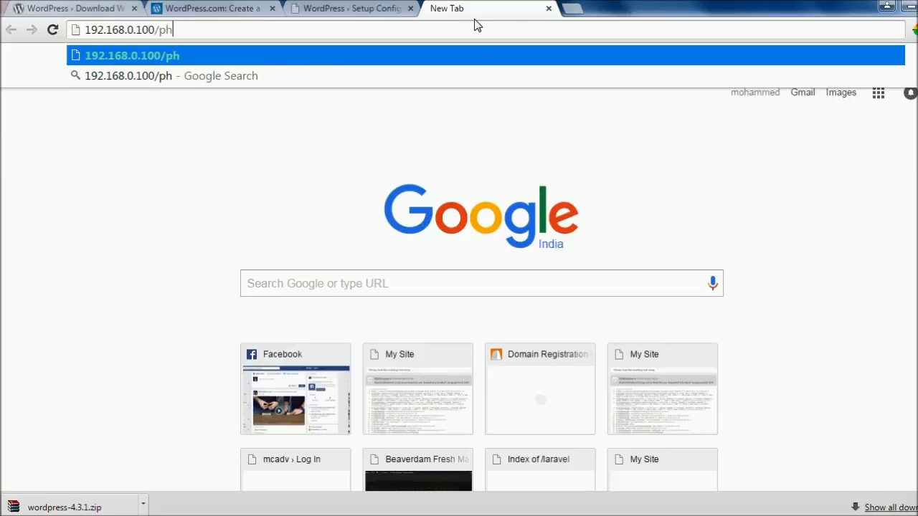
{"action": "type", "text": "pmyadmin"}
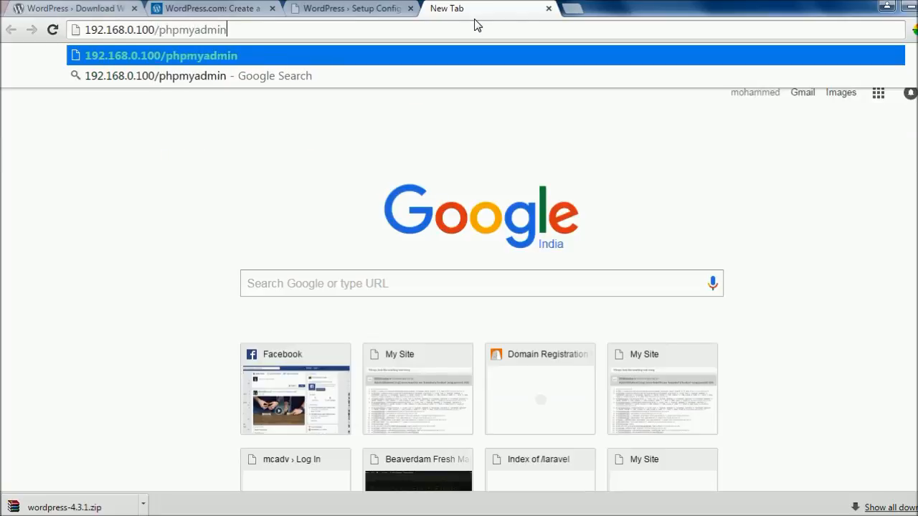
{"action": "key", "text": "Return"}
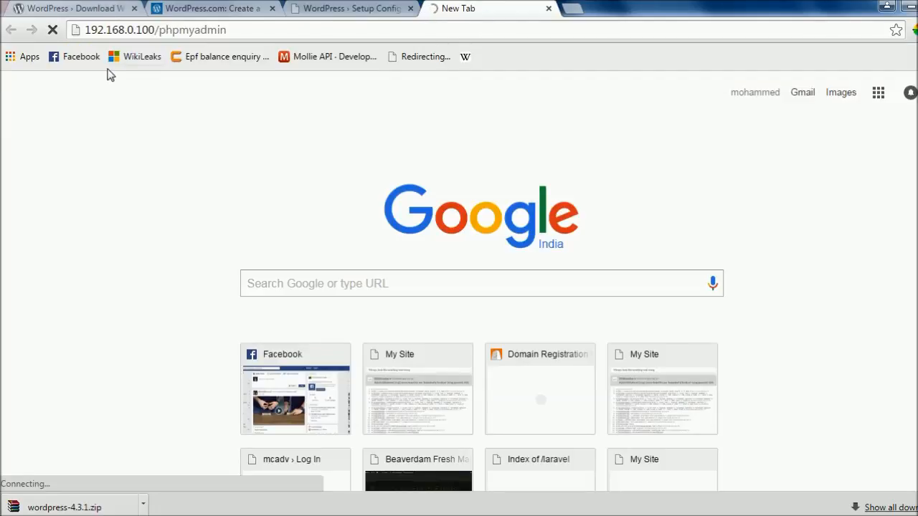
- Correct the address to 192.168.0.109/phpmyadmin and load it
{"action": "double_click", "coordinate": [196, 37]}
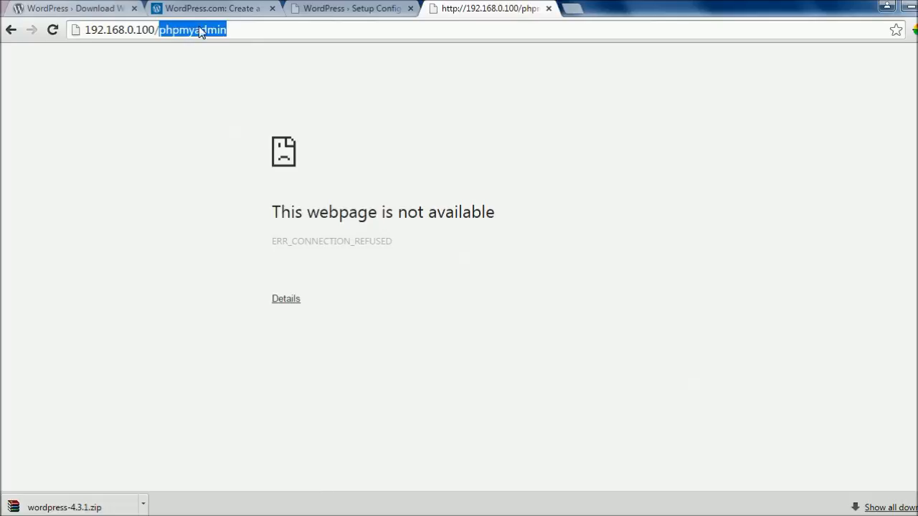
{"action": "left_click", "coordinate": [172, 30]}
{"action": "left_click_drag", "start_coordinate": [141, 30], "coordinate": [152, 34]}
{"action": "type", "text": "09"}
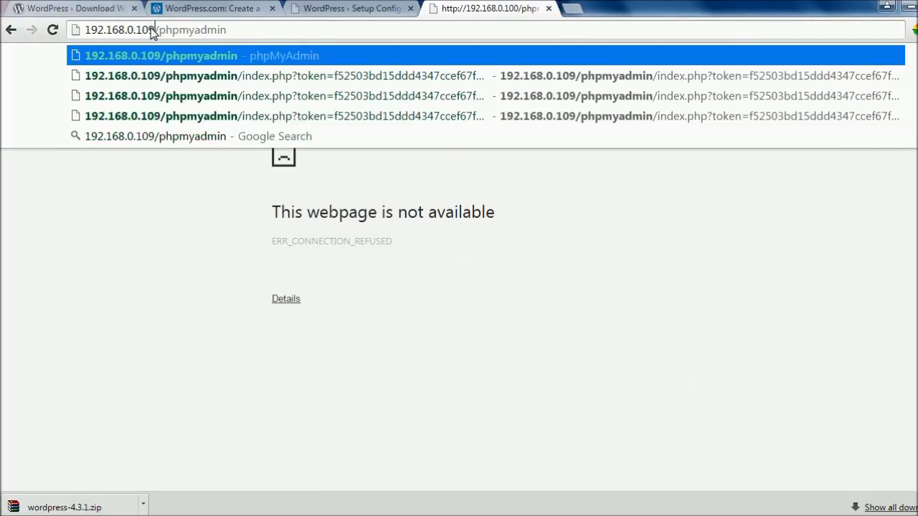
{"action": "key", "text": "Return"}
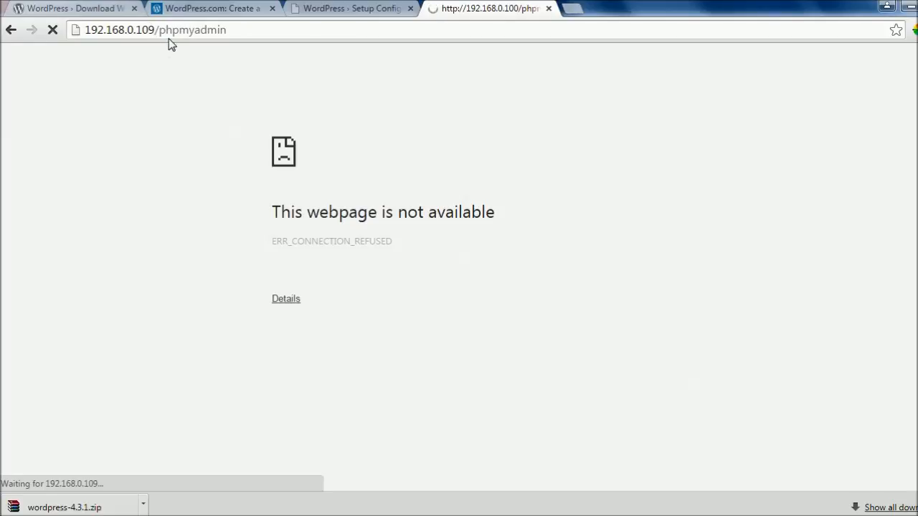
- Log in to phpMyAdmin as root by entering the account password
{"action": "left_click_drag", "start_coordinate": [228, 36], "coordinate": [96, 36]}
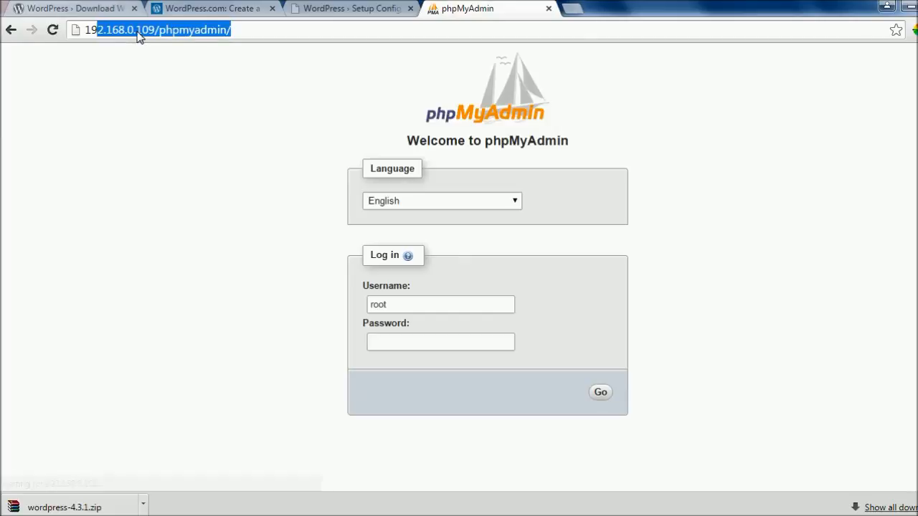
{"action": "left_click", "coordinate": [125, 128]}
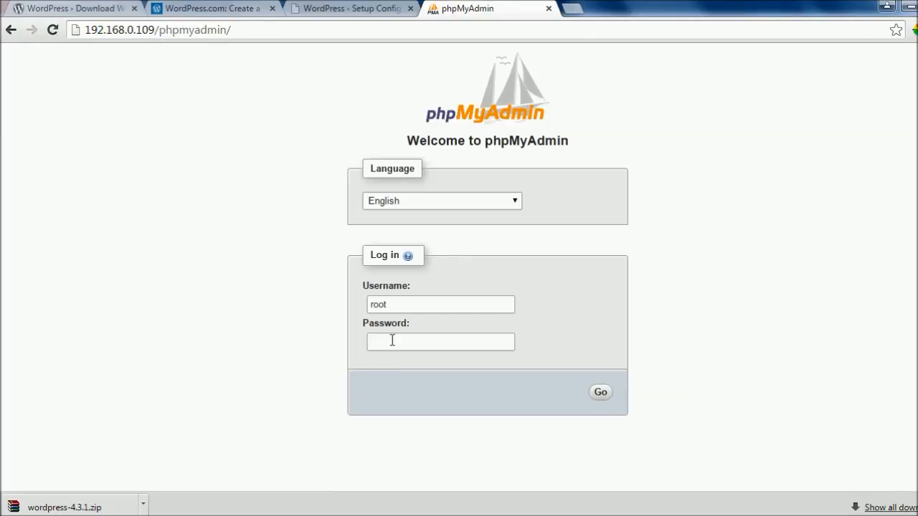
{"action": "left_click", "coordinate": [413, 347]}
{"action": "type", "text": "*******"}
{"action": "key", "text": "Return"}
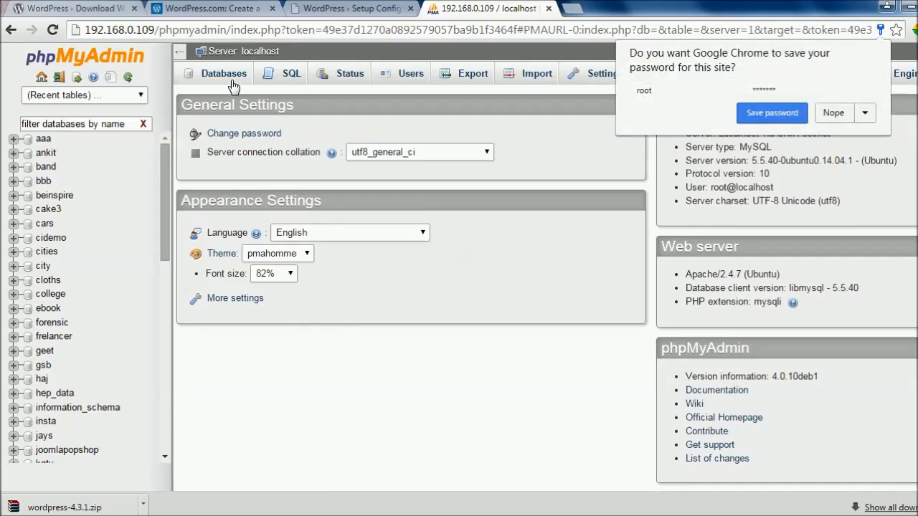
- Create a new database named wnewdata
{"action": "left_click", "coordinate": [223, 82]}
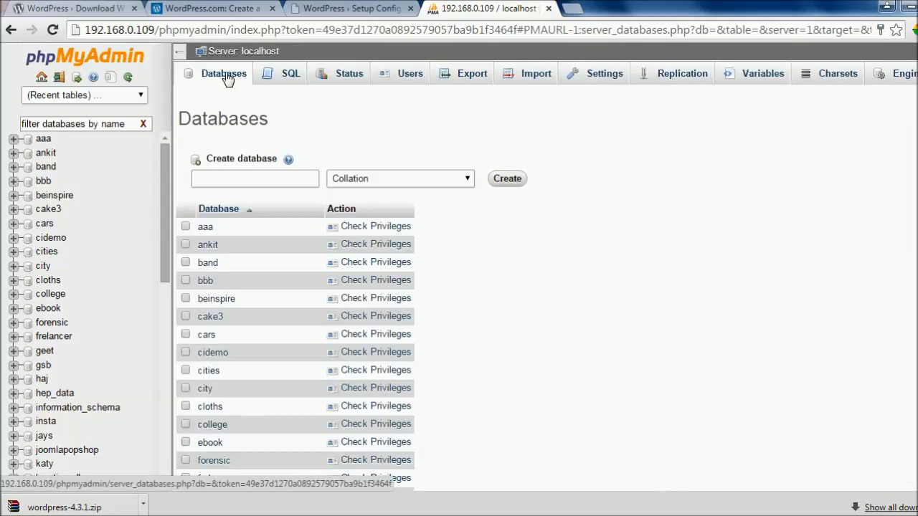
{"action": "left_click", "coordinate": [233, 177]}
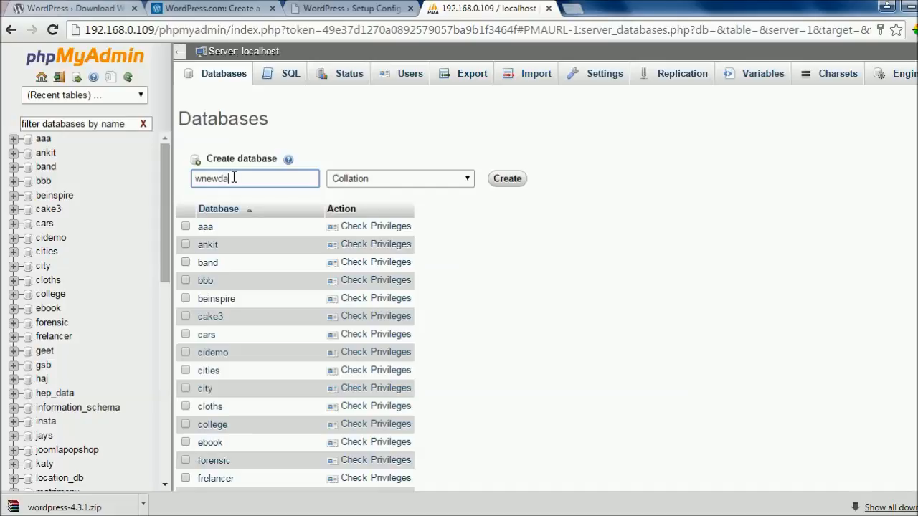
{"action": "left_click", "coordinate": [506, 179]}
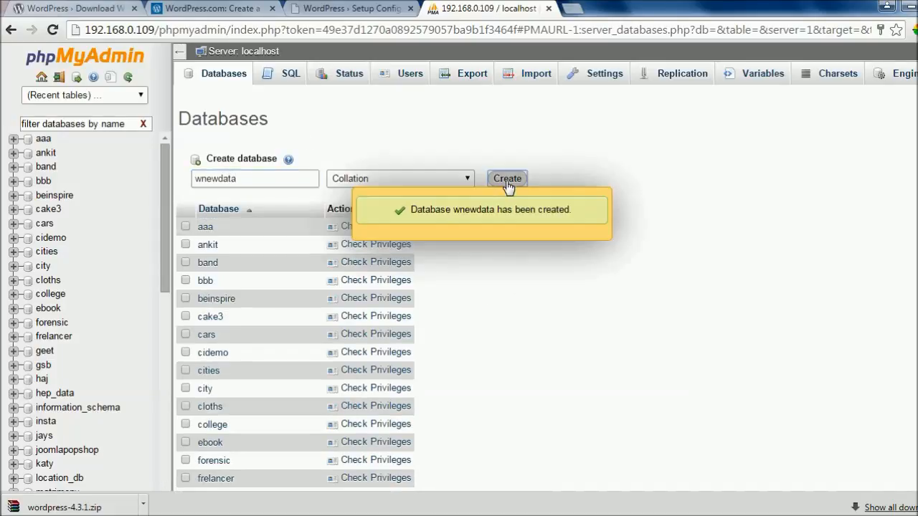
{"action": "scroll", "coordinate": [337, 251], "scroll_direction": "down", "scroll_amount": 5}
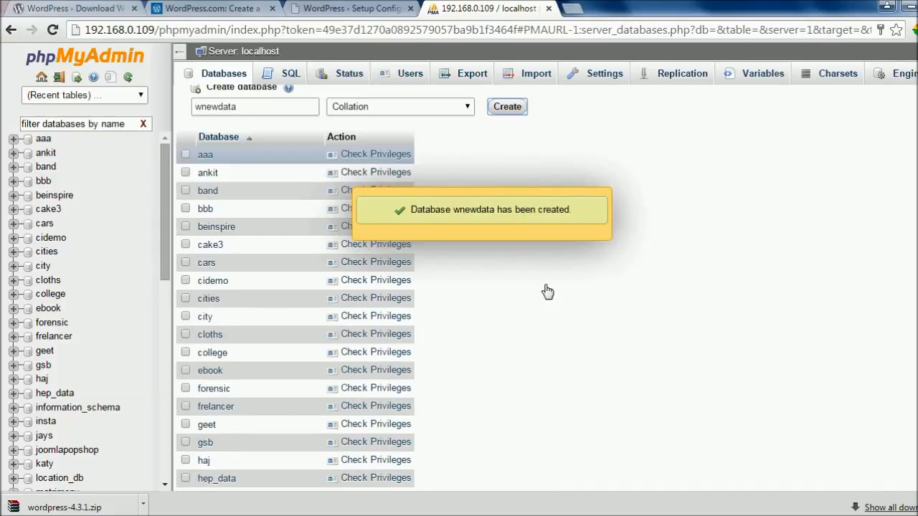
{"action": "scroll", "coordinate": [548, 323], "scroll_direction": "down", "scroll_amount": 5}
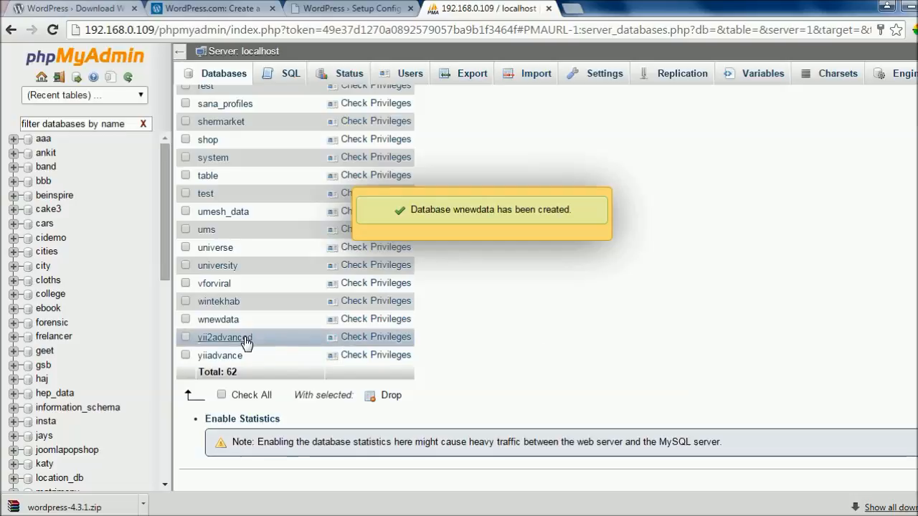
- Open the wnewdata database, return to the WordPress setup tab and enter wnewdata as the database name
{"action": "left_click", "coordinate": [239, 319]}
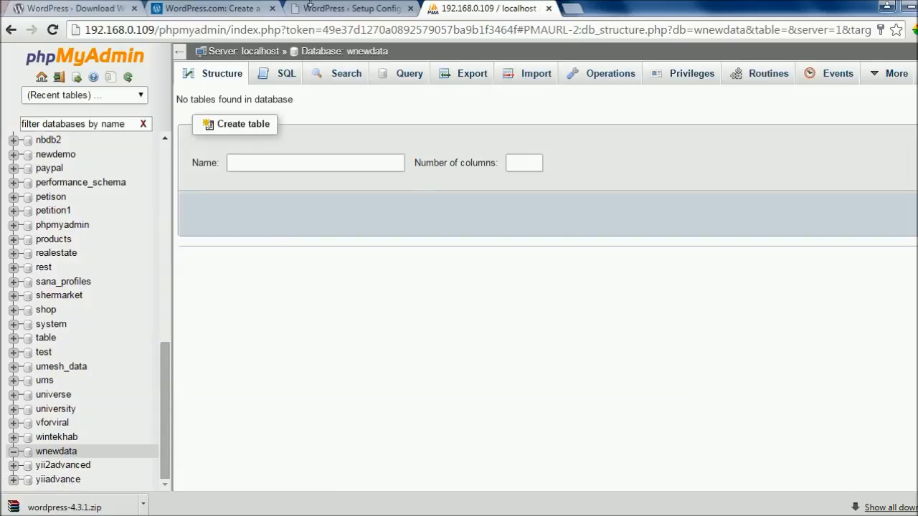
{"action": "left_click", "coordinate": [356, 7]}
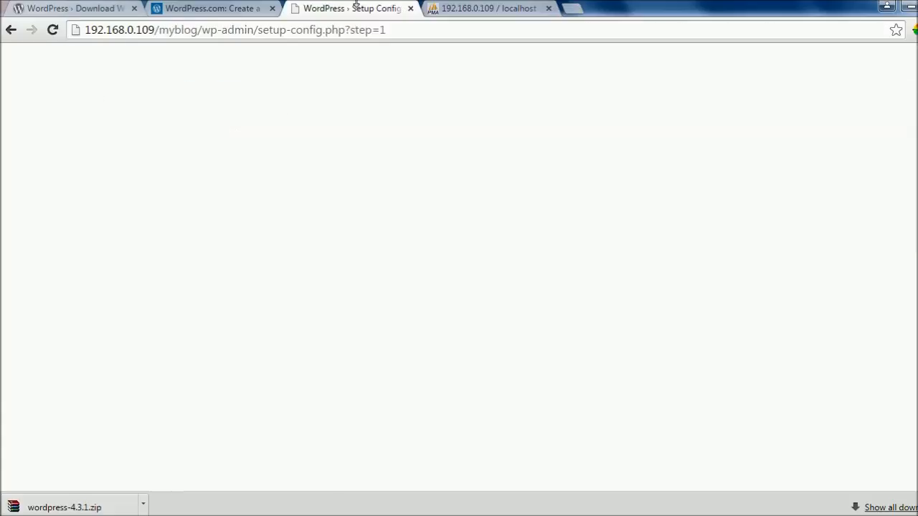
{"action": "double_click", "coordinate": [415, 209]}
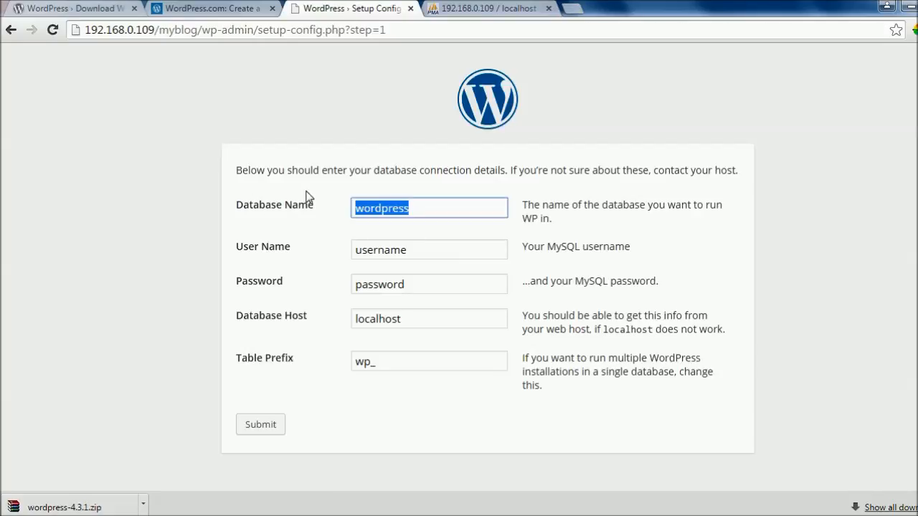
{"action": "type", "text": "wnewdata"}
- Set the MySQL user name to root
{"action": "double_click", "coordinate": [422, 251]}
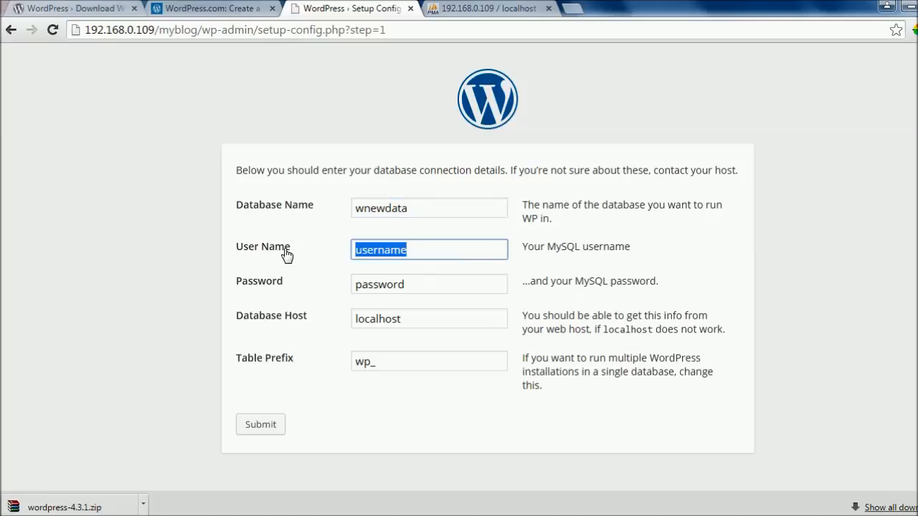
{"action": "type", "text": "root"}
{"action": "left_click", "coordinate": [119, 266]}
- Enter the MySQL account password in the Password field
{"action": "double_click", "coordinate": [470, 279]}
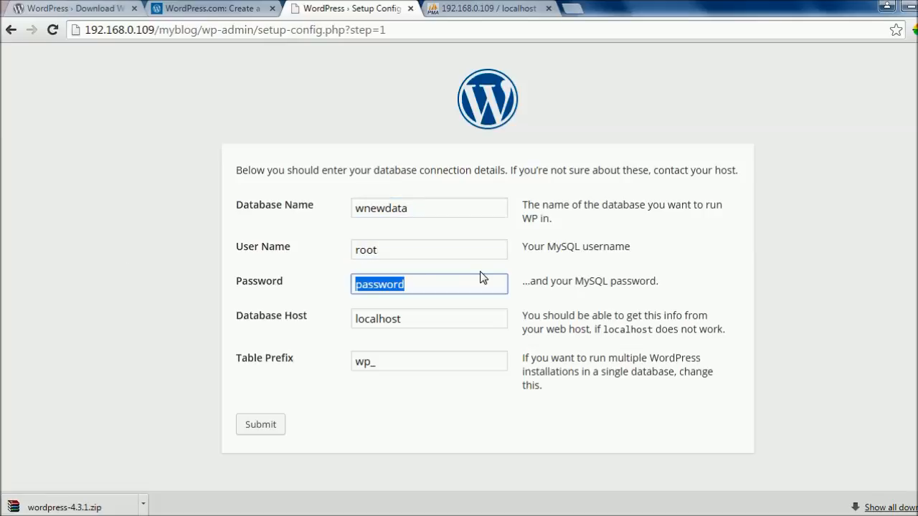
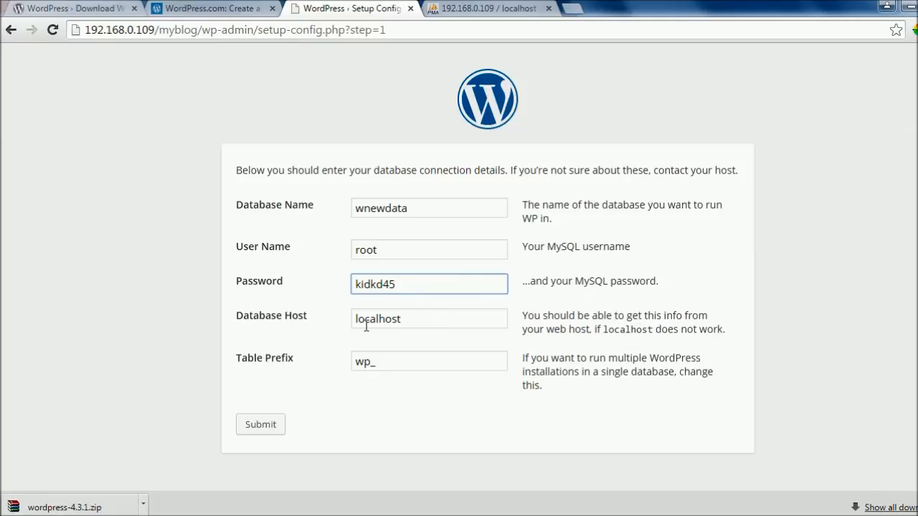
{"action": "key", "text": "Tab"}
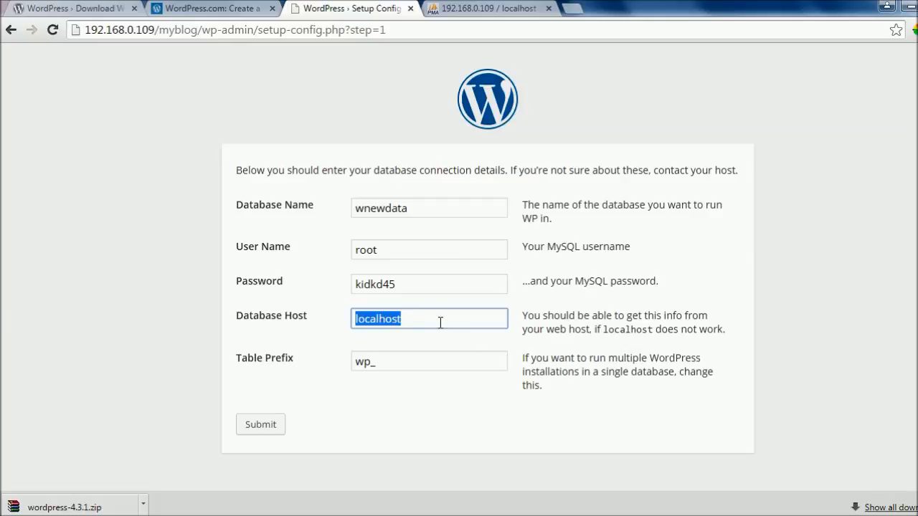
{"action": "left_click", "coordinate": [94, 287]}
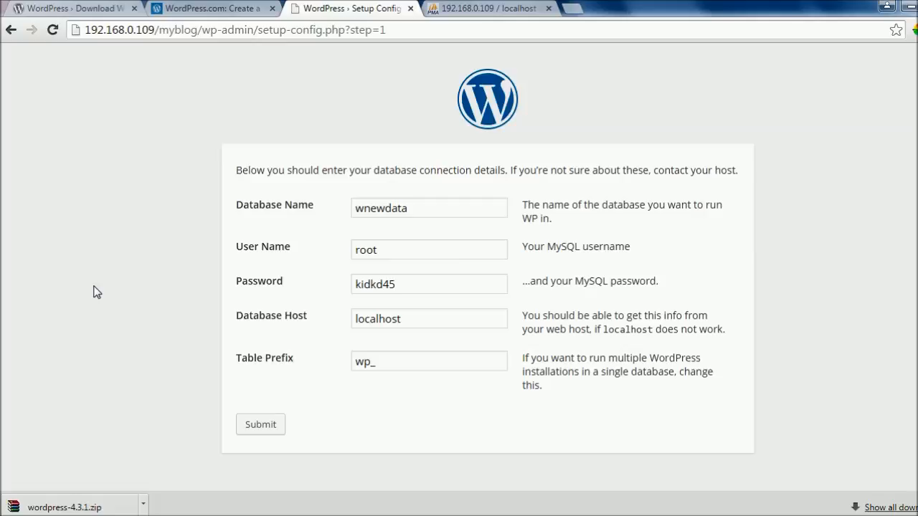
- Keep localhost as the database host, change the table prefix to ch_, and submit the connection details
{"action": "double_click", "coordinate": [423, 318]}
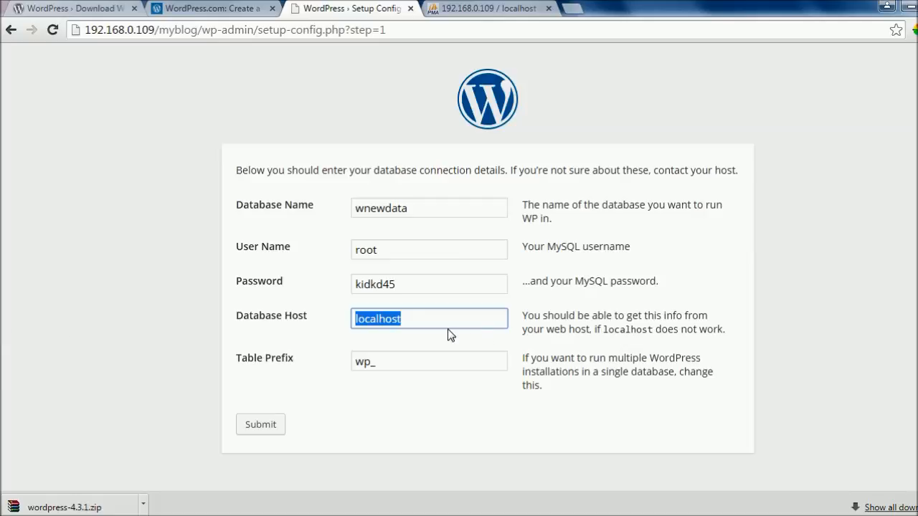
{"action": "double_click", "coordinate": [361, 362]}
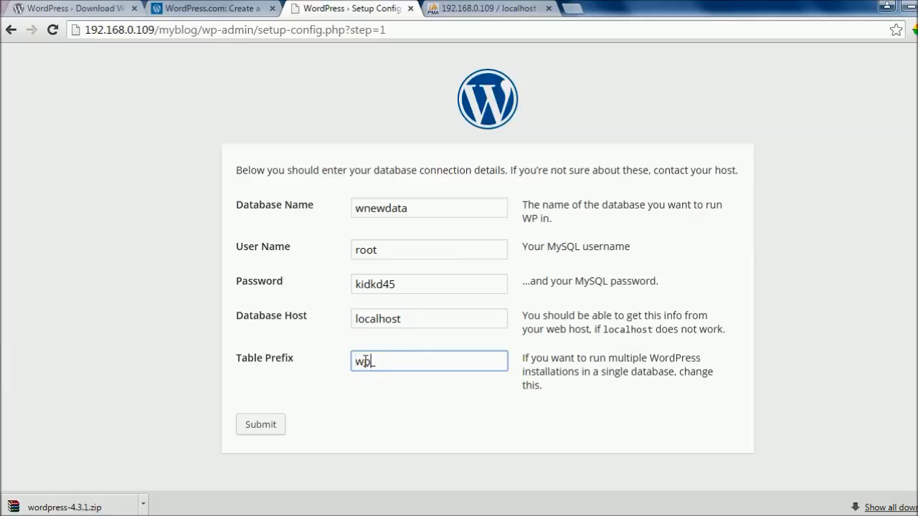
{"action": "double_click", "coordinate": [387, 366]}
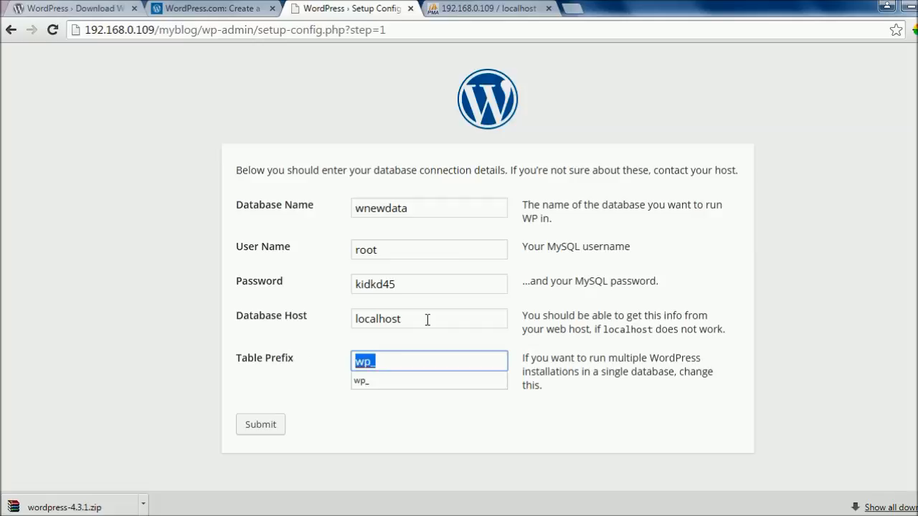
{"action": "type", "text": "ch_"}
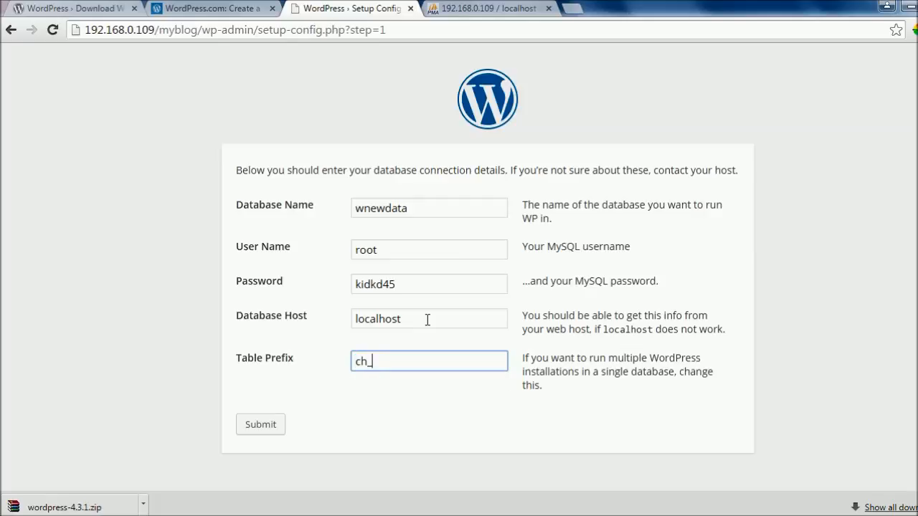
{"action": "left_click", "coordinate": [259, 427]}
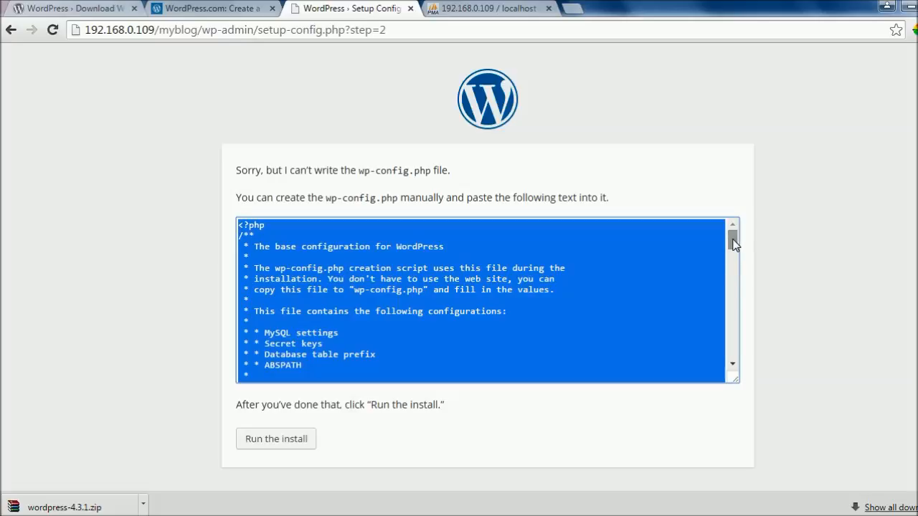
- Select and copy all of the generated wp-config.php configuration text
{"action": "scroll", "coordinate": [733, 243], "scroll_direction": "down", "scroll_amount": 10}
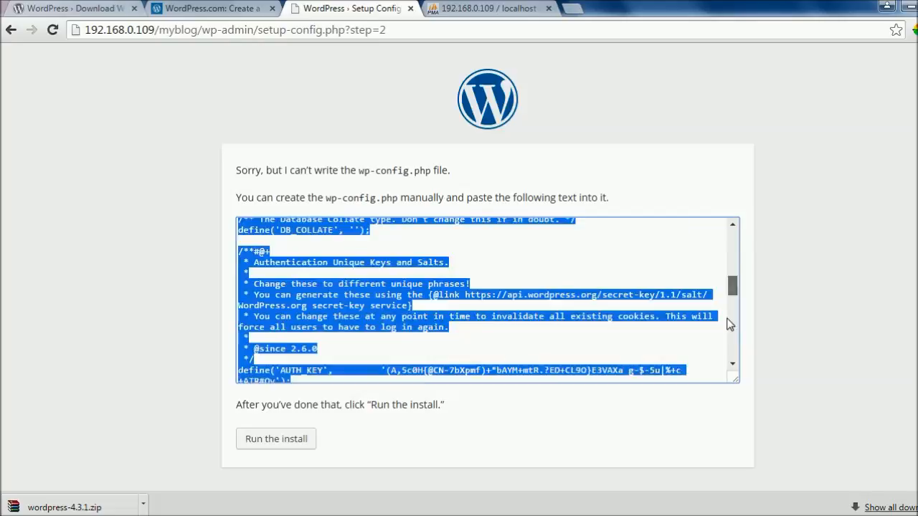
{"action": "scroll", "coordinate": [742, 273], "scroll_direction": "up", "scroll_amount": 5}
{"action": "scroll", "coordinate": [742, 272], "scroll_direction": "up", "scroll_amount": 5}
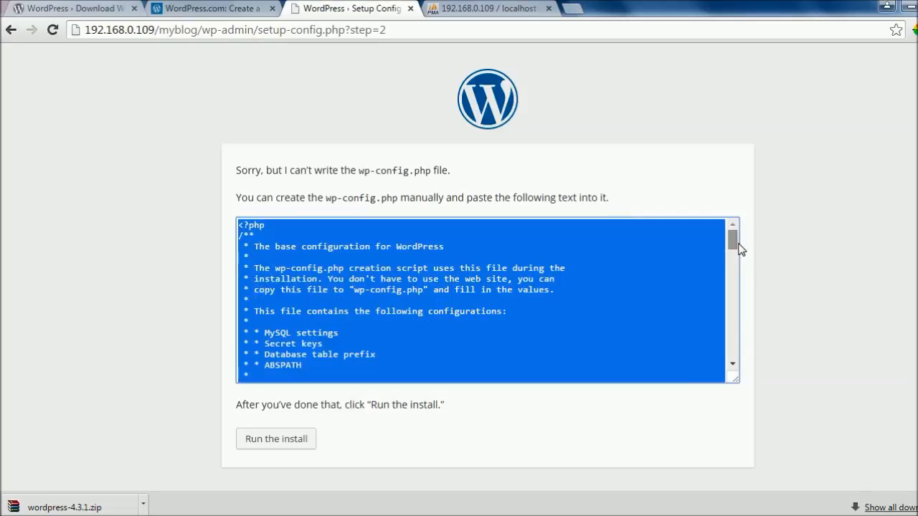
{"action": "left_click", "coordinate": [766, 230]}
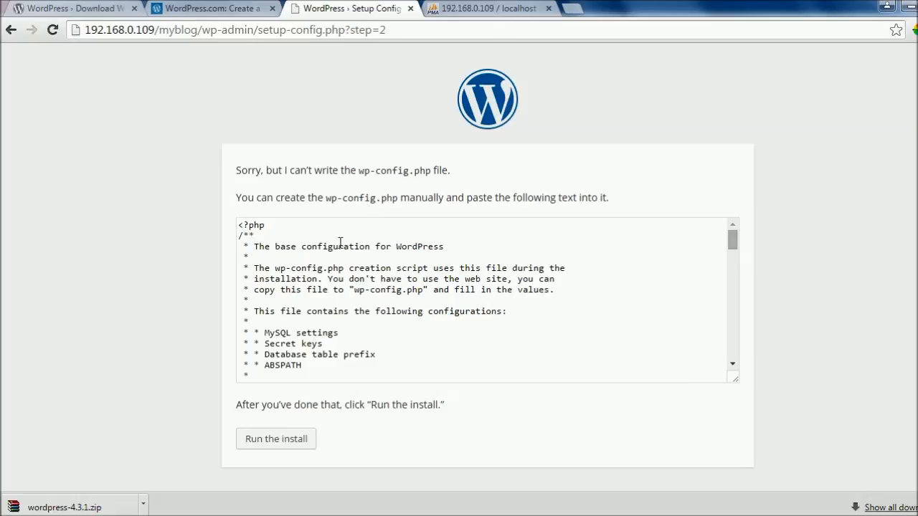
{"action": "left_click_drag", "start_coordinate": [240, 225], "coordinate": [272, 395]}
{"action": "left_click", "coordinate": [355, 309]}
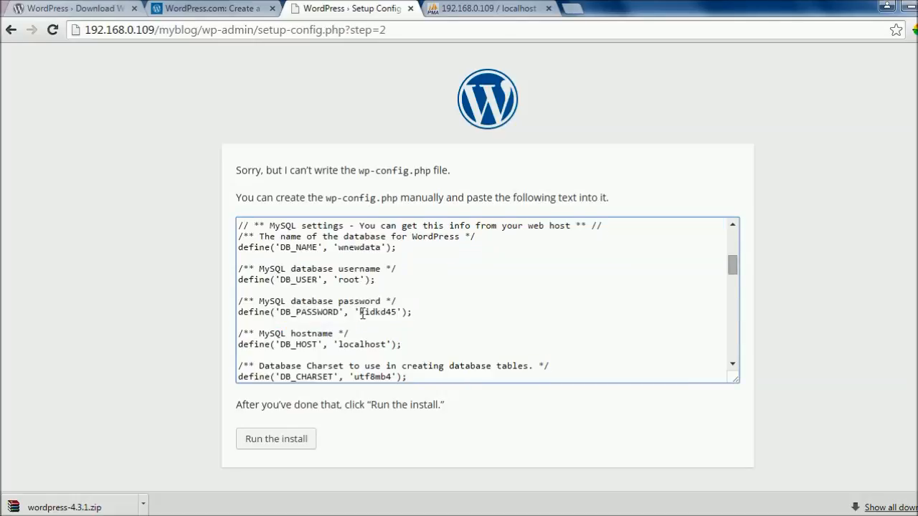
{"action": "key", "text": "ctrl+a"}
{"action": "right_click", "coordinate": [334, 294]}
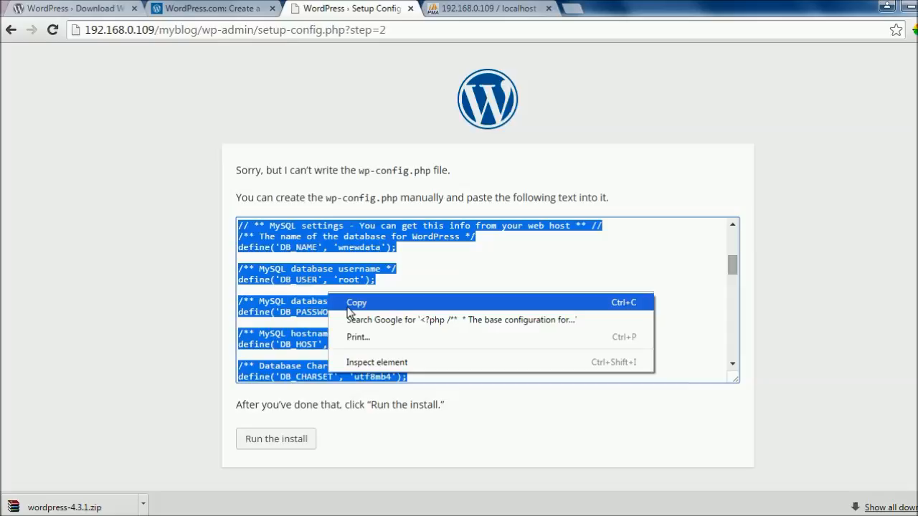
{"action": "left_click", "coordinate": [348, 305]}
{"action": "left_click_drag", "start_coordinate": [731, 266], "coordinate": [750, 211]}
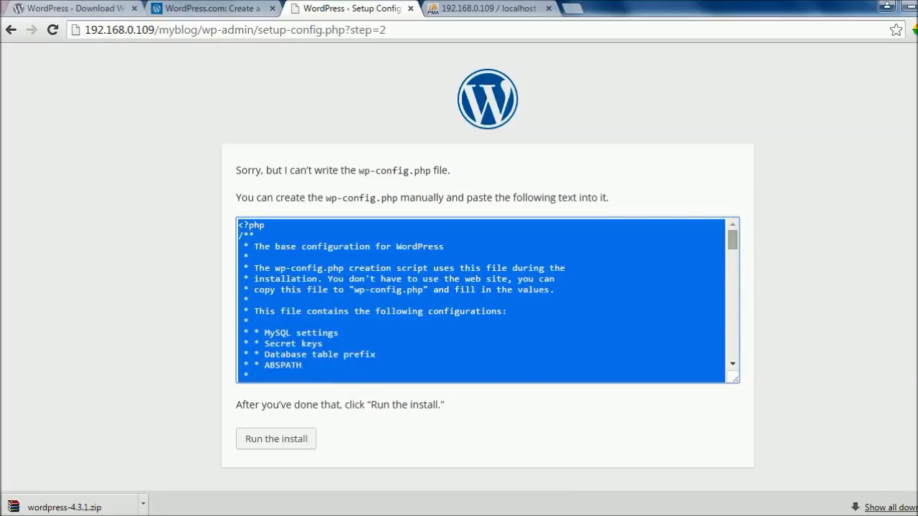
- In FileZilla, open the remote myblog folder and create a new empty file named wp-config.php
{"action": "left_click", "coordinate": [502, 515]}
{"action": "scroll", "coordinate": [324, 309], "scroll_direction": "down", "scroll_amount": 3}
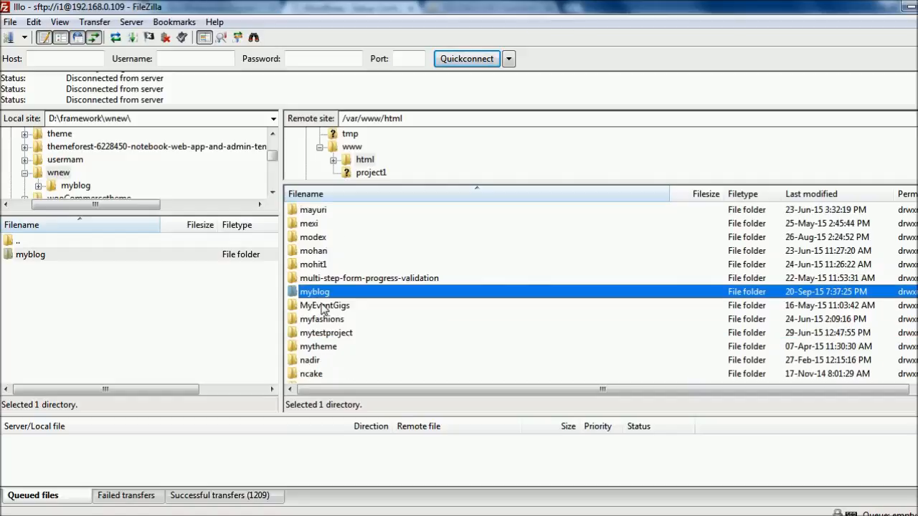
{"action": "double_click", "coordinate": [318, 293]}
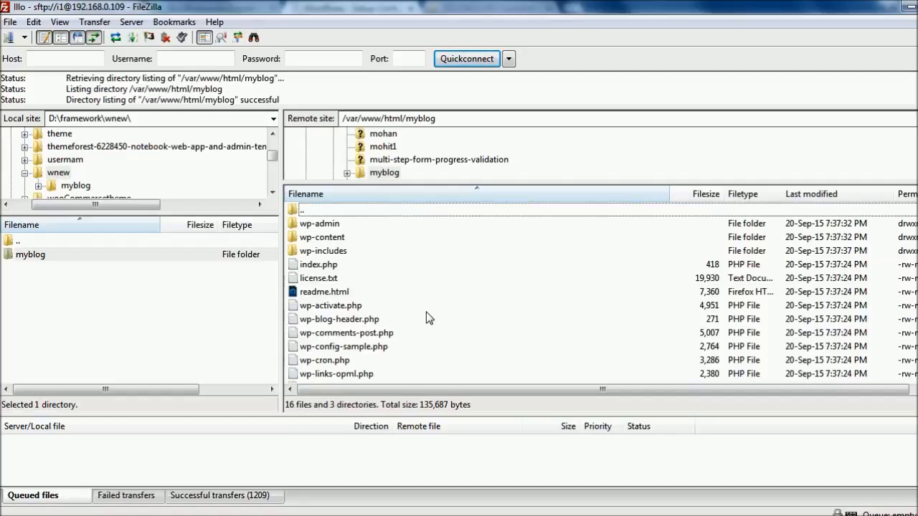
{"action": "scroll", "coordinate": [423, 344], "scroll_direction": "down", "scroll_amount": 3}
{"action": "right_click", "coordinate": [416, 378]}
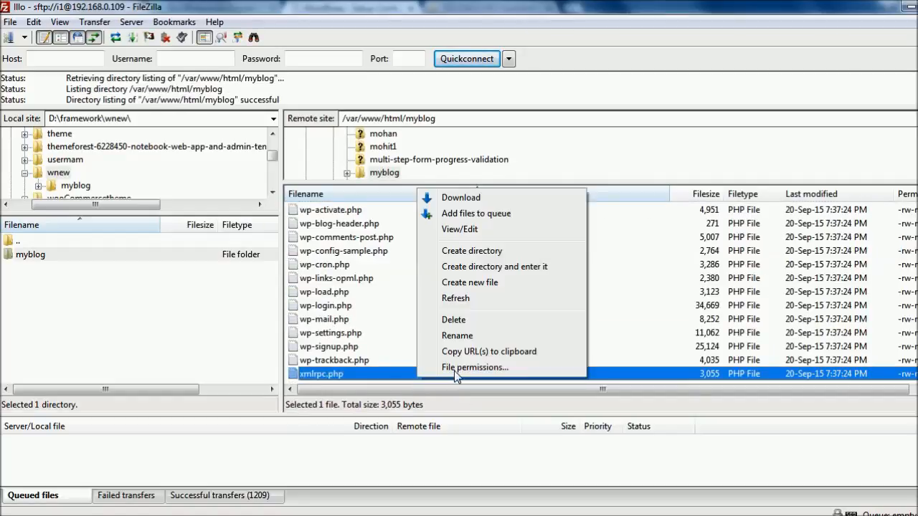
{"action": "left_click", "coordinate": [476, 282]}
{"action": "type", "text": "wp-con"}
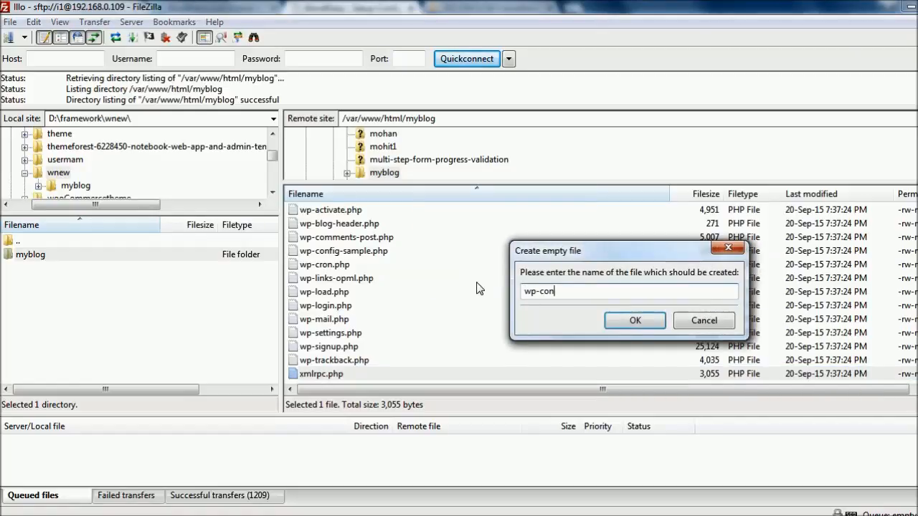
{"action": "type", "text": "fig.php"}
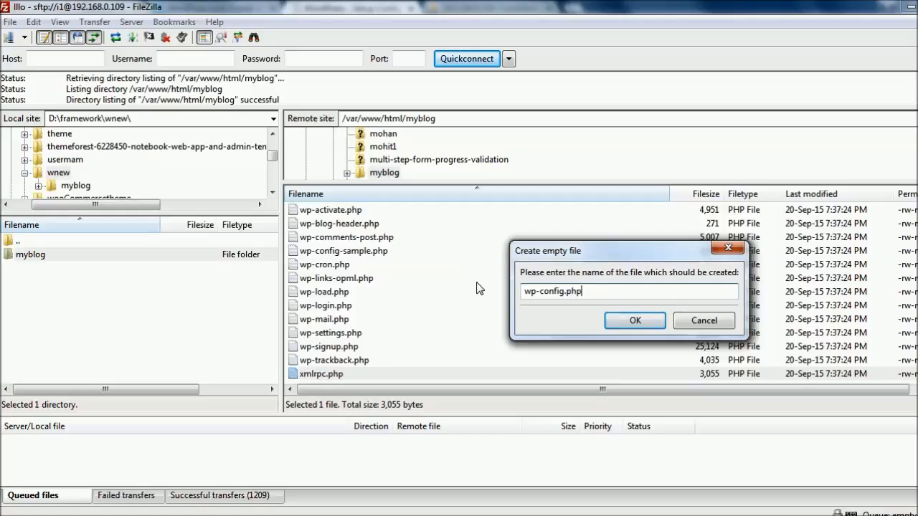
{"action": "key", "text": "Return"}
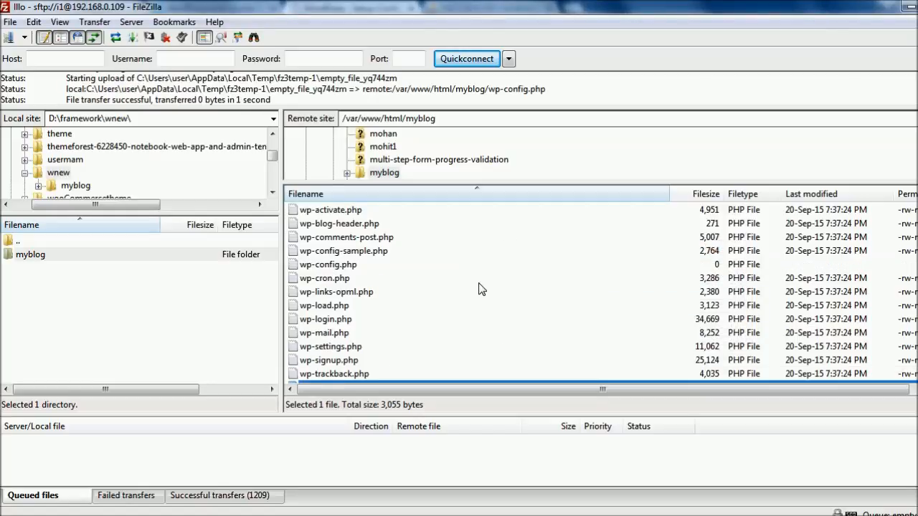
- Open the remote wp-config.php file for editing
{"action": "scroll", "coordinate": [465, 299], "scroll_direction": "up", "scroll_amount": 2}
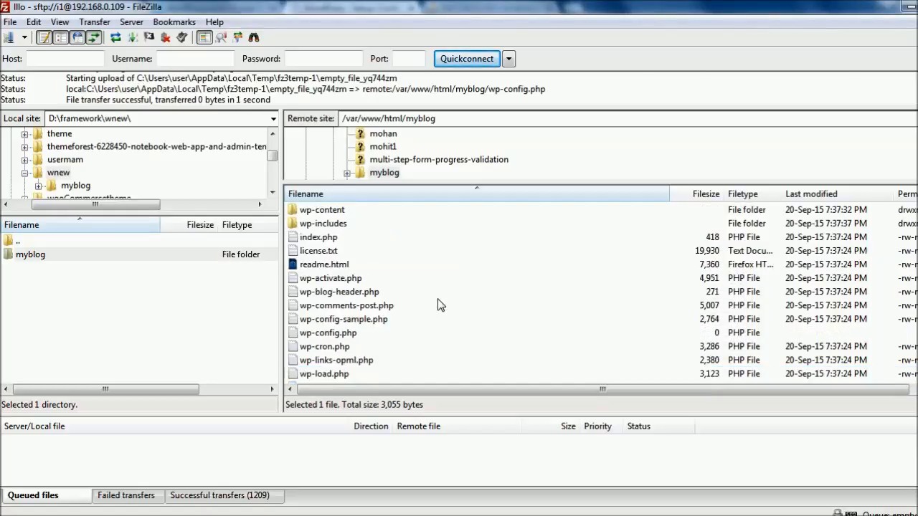
{"action": "left_click", "coordinate": [377, 294]}
{"action": "left_click", "coordinate": [366, 335]}
{"action": "right_click", "coordinate": [366, 335]}
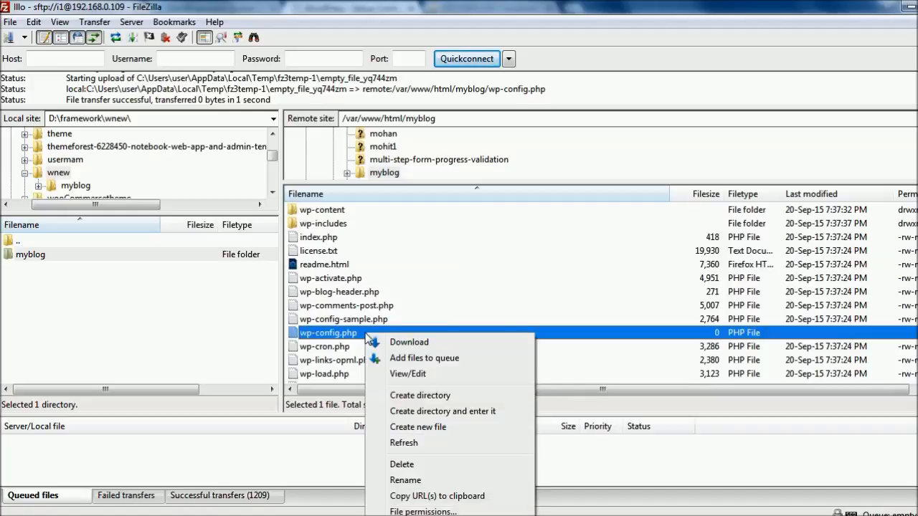
{"action": "left_click", "coordinate": [402, 377]}
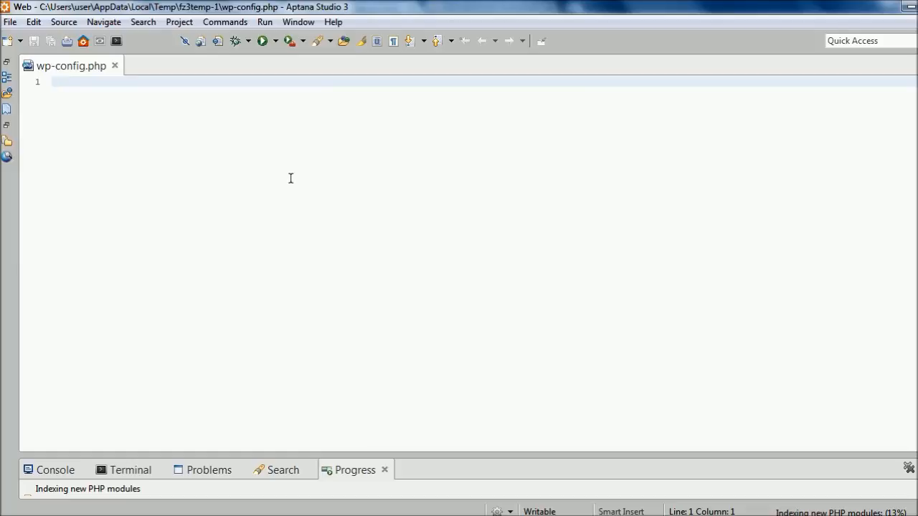
- Paste the copied configuration into wp-config.php, save it, and upload the changed file back to the server
{"action": "key", "text": "ctrl+v"}
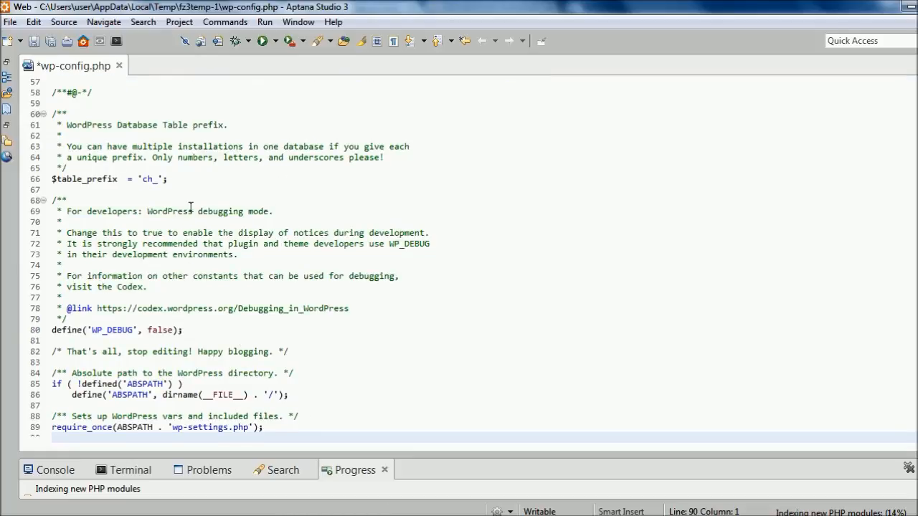
{"action": "scroll", "coordinate": [216, 276], "scroll_direction": "up", "scroll_amount": 14}
{"action": "key", "text": "ctrl+s"}
{"action": "key", "text": "alt+Tab"}
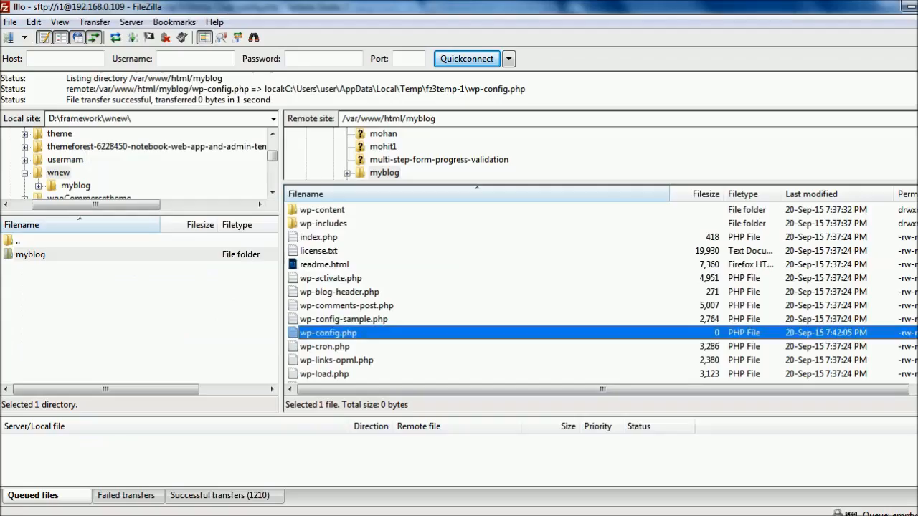
{"action": "left_click", "coordinate": [483, 320]}
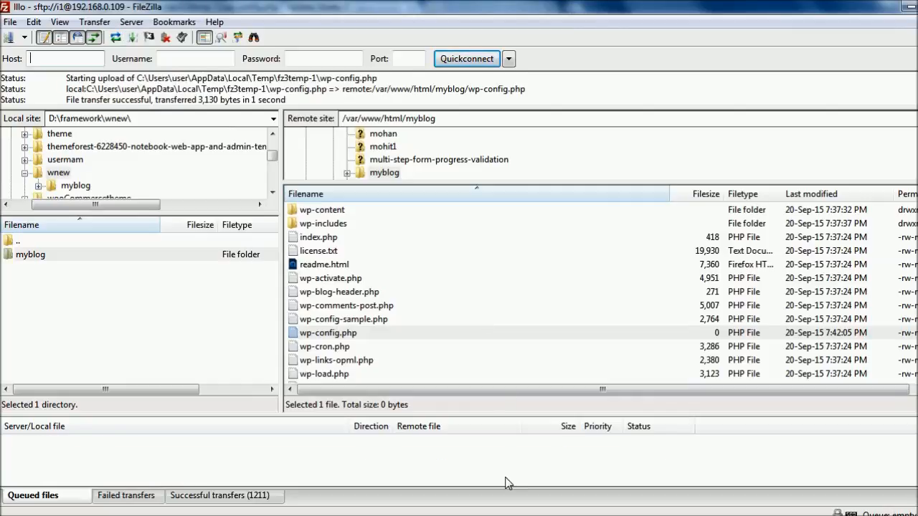
- Return to the browser and run the WordPress install
{"action": "key", "text": "alt+Tab"}
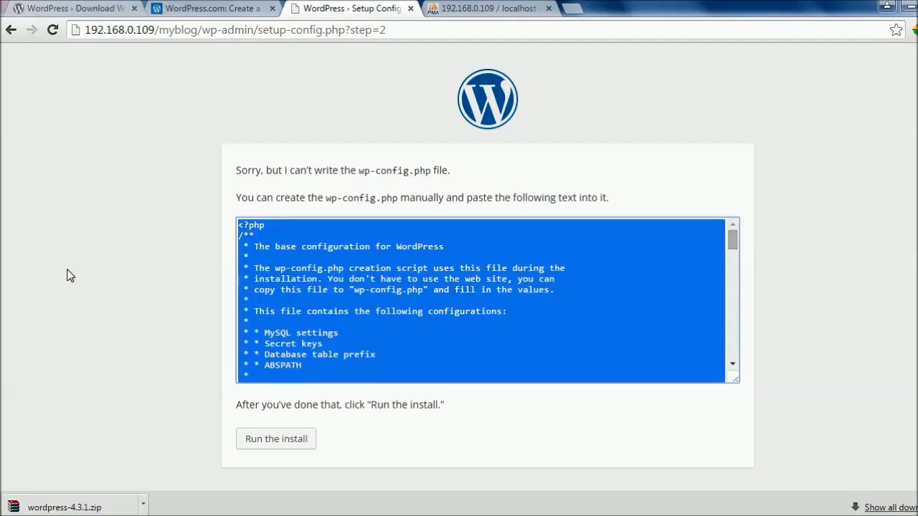
{"action": "left_click", "coordinate": [39, 274]}
{"action": "left_click", "coordinate": [276, 448]}
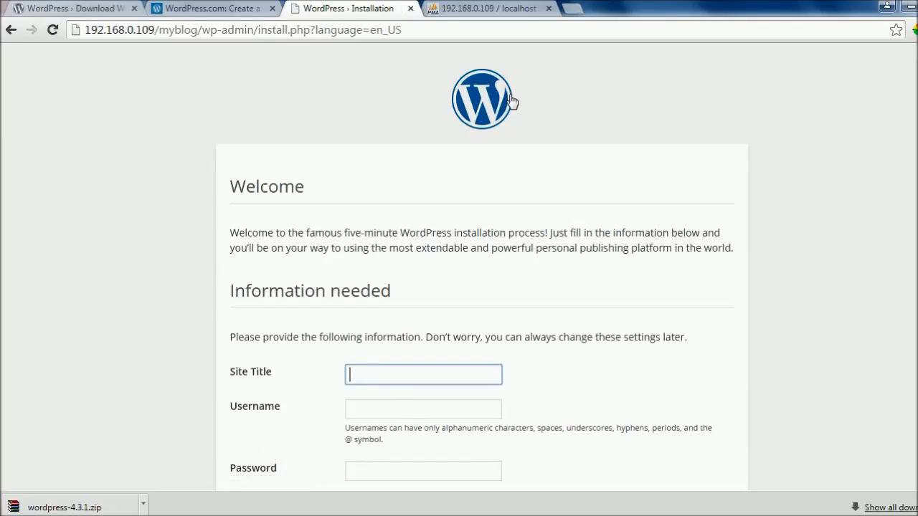
- Enter My New Blog as the site title on the WordPress installation form
{"action": "scroll", "coordinate": [72, 151], "scroll_direction": "down", "scroll_amount": 3}
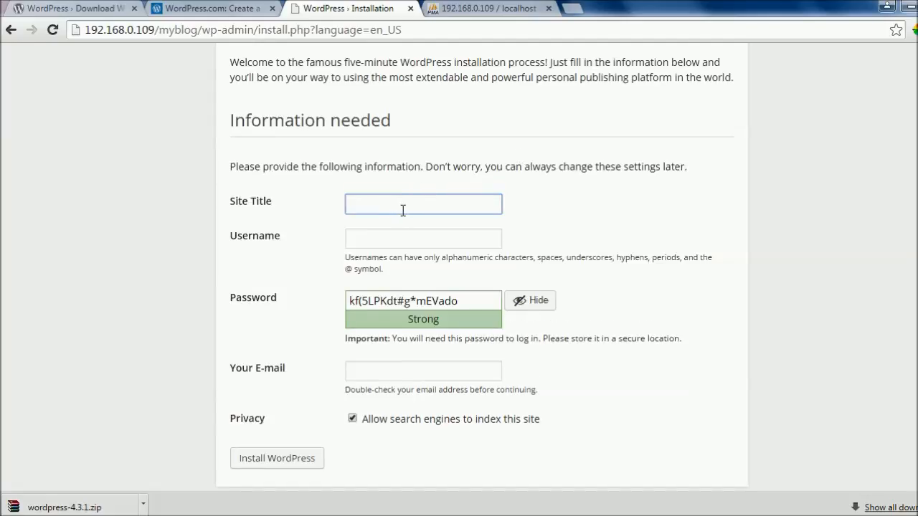
{"action": "left_click", "coordinate": [108, 194]}
{"action": "left_click", "coordinate": [424, 205]}
{"action": "type", "text": "My New Blog"}
{"action": "left_click", "coordinate": [412, 237]}
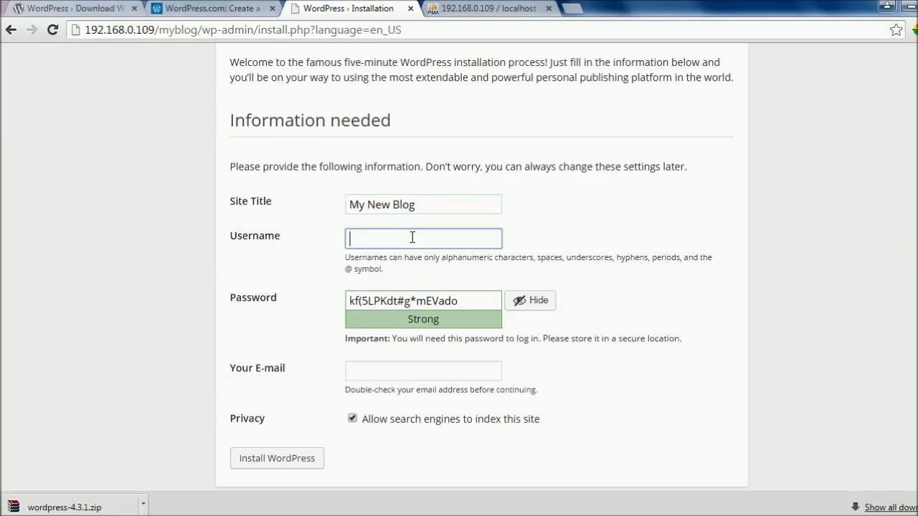
- Set the username to pixel and copy the generated password
{"action": "type", "text": "ad,min"}
{"action": "key", "text": "BackSpace"}
{"action": "key", "text": "BackSpace"}
{"action": "key", "text": "BackSpace"}
{"action": "key", "text": "BackSpace"}
{"action": "key", "text": "BackSpace"}
{"action": "key", "text": "BackSpace"}
{"action": "type", "text": "pixel"}
{"action": "left_click_drag", "start_coordinate": [464, 300], "coordinate": [313, 284]}
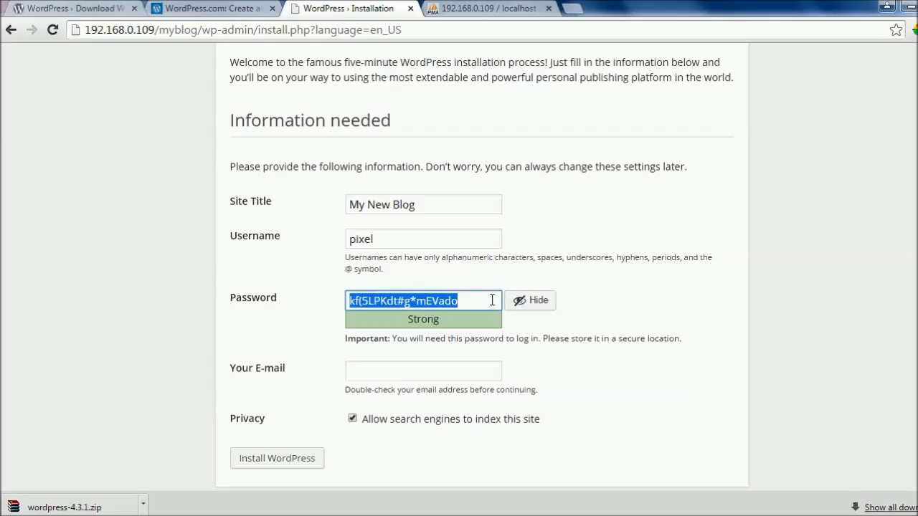
- Fill in the administrator's e-mail address
{"action": "left_click", "coordinate": [438, 373]}
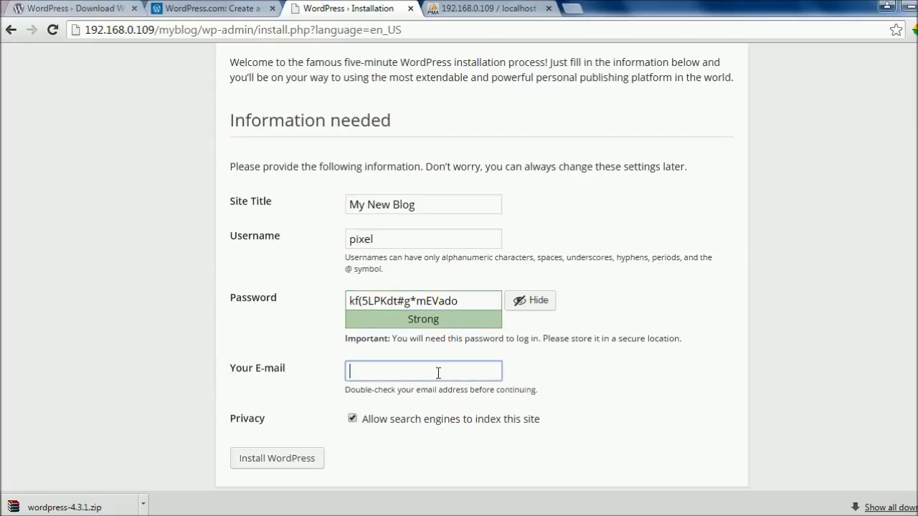
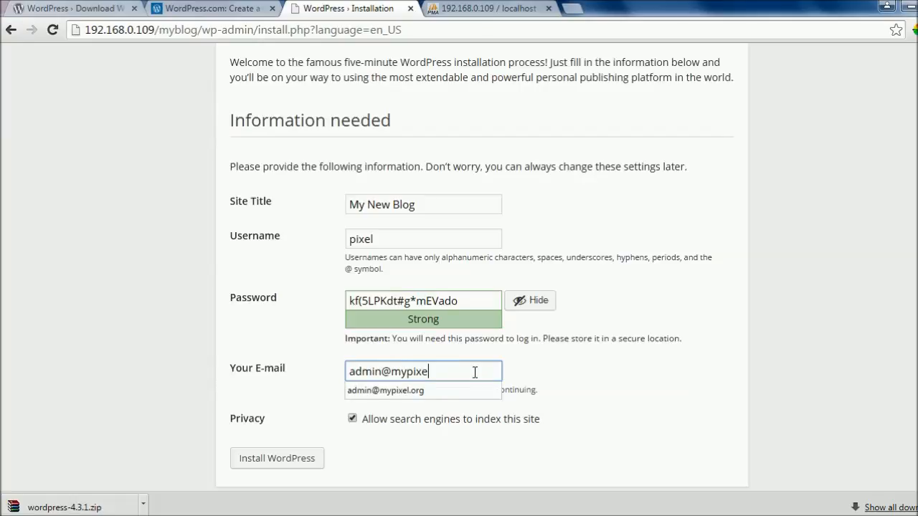
- Leave search engine indexing allowed and install WordPress
{"action": "left_click", "coordinate": [83, 277]}
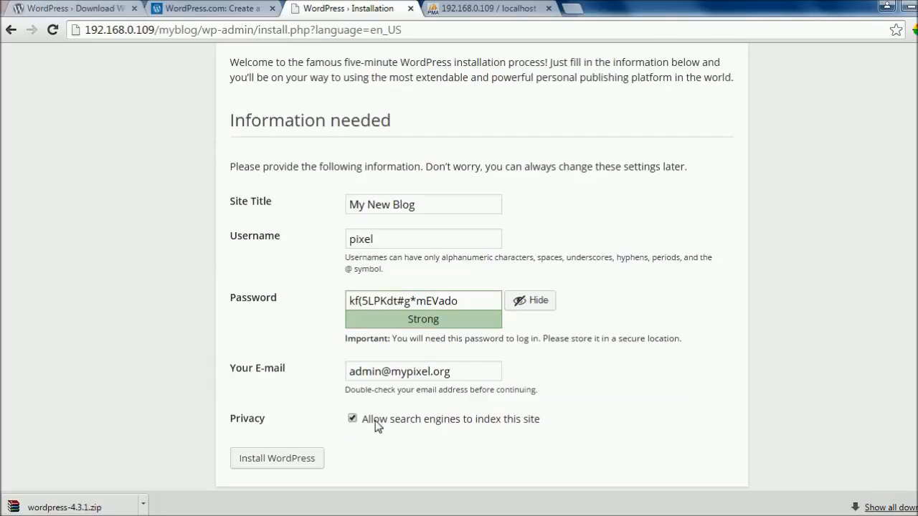
{"action": "left_click", "coordinate": [352, 422]}
{"action": "left_click", "coordinate": [352, 419]}
{"action": "left_click", "coordinate": [270, 457]}
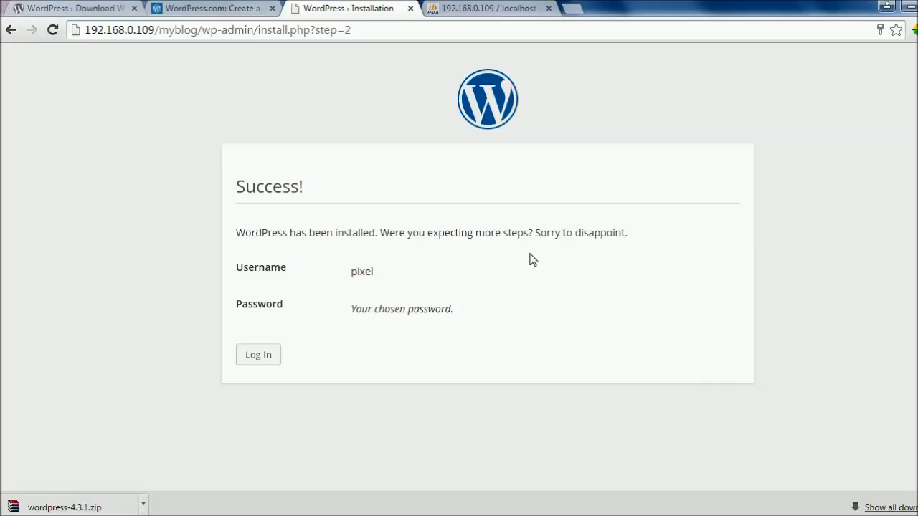
- Open a new Notepad document and paste the copied password into it for safekeeping
{"action": "left_click_drag", "start_coordinate": [389, 287], "coordinate": [276, 263]}
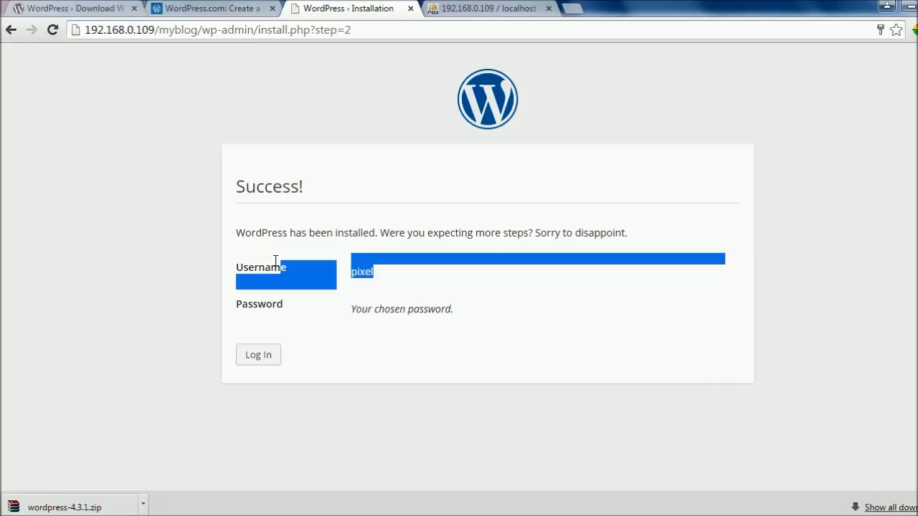
{"action": "left_click", "coordinate": [373, 274]}
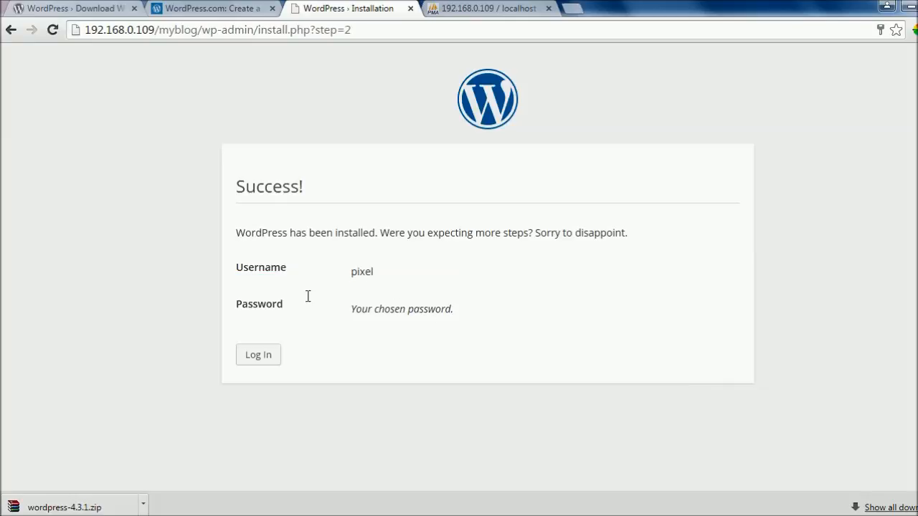
{"action": "left_click_drag", "start_coordinate": [451, 311], "coordinate": [357, 309]}
{"action": "left_click", "coordinate": [3, 467]}
{"action": "key", "text": "super"}
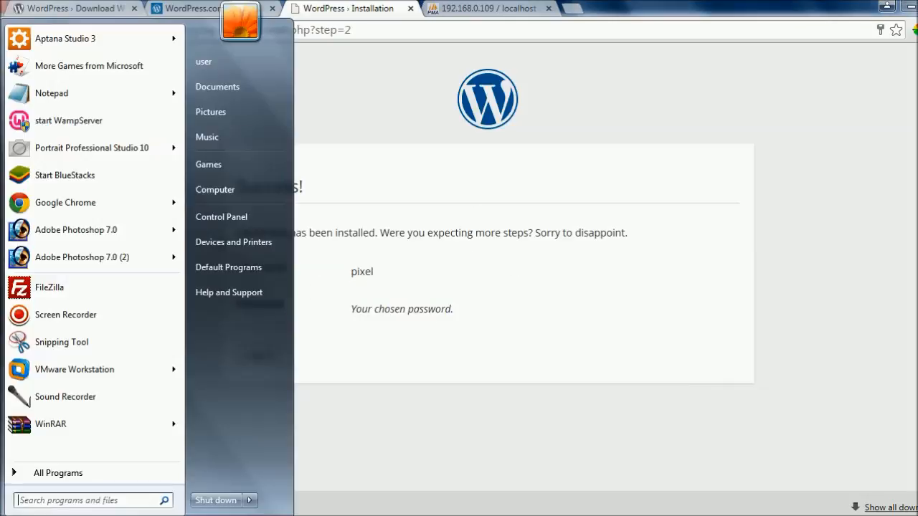
{"action": "left_click", "coordinate": [86, 93]}
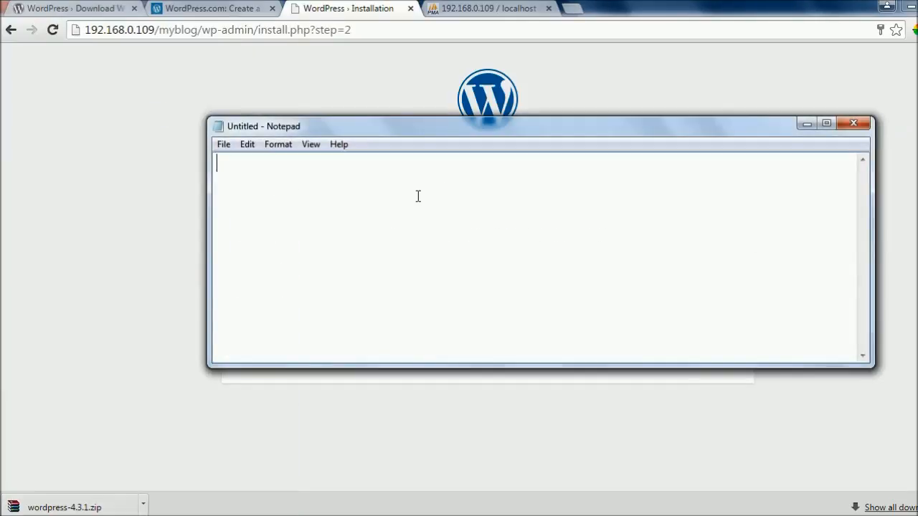
{"action": "left_click", "coordinate": [33, 203]}
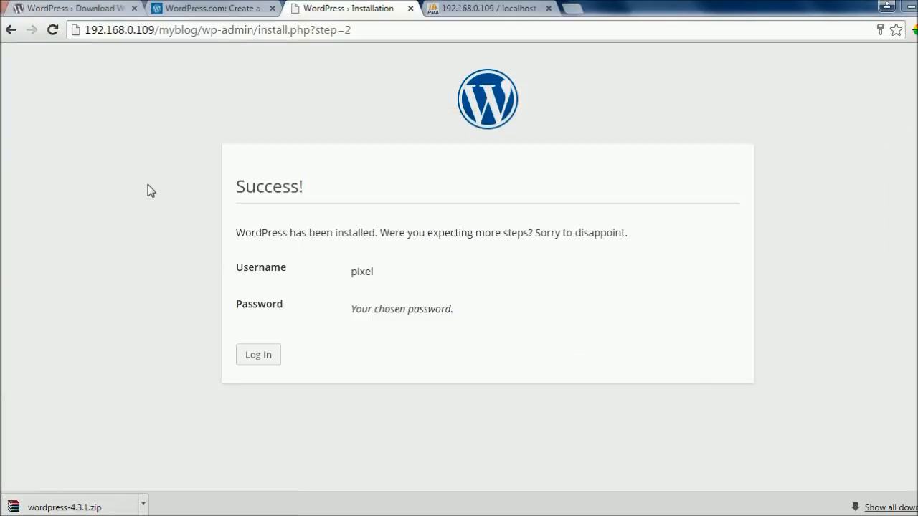
- Open the login page and navigate to 192.168.0.109/myblog/wp-admin
{"action": "left_click", "coordinate": [260, 360]}
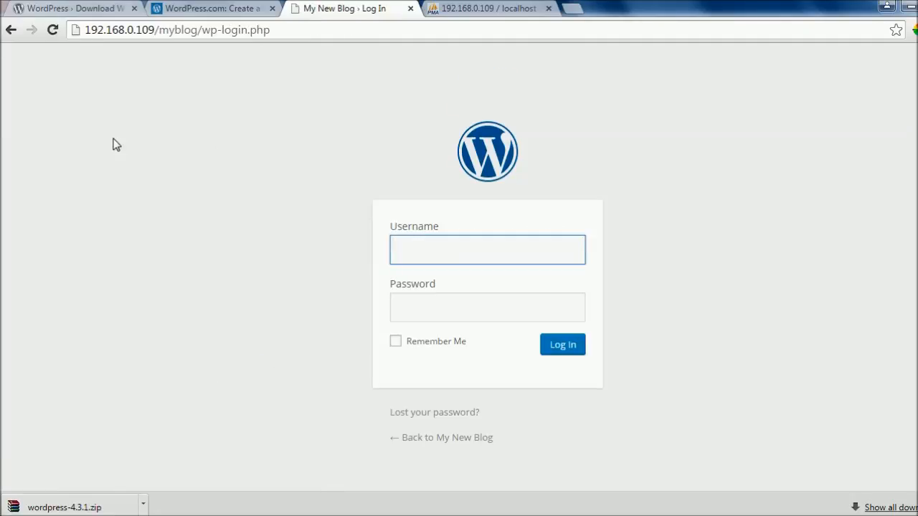
{"action": "left_click", "coordinate": [157, 32]}
{"action": "left_click", "coordinate": [157, 33], "text": "shift"}
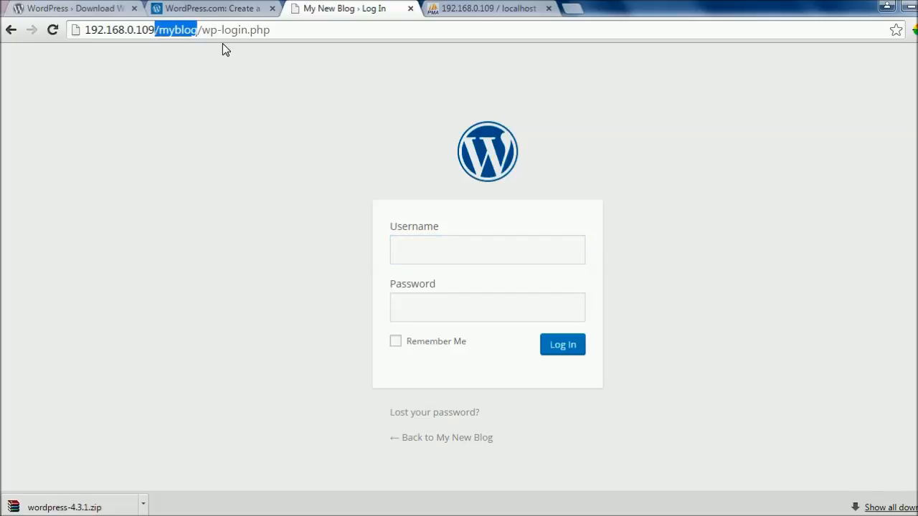
{"action": "left_click_drag", "start_coordinate": [201, 30], "coordinate": [297, 30]}
{"action": "type", "text": "w"}
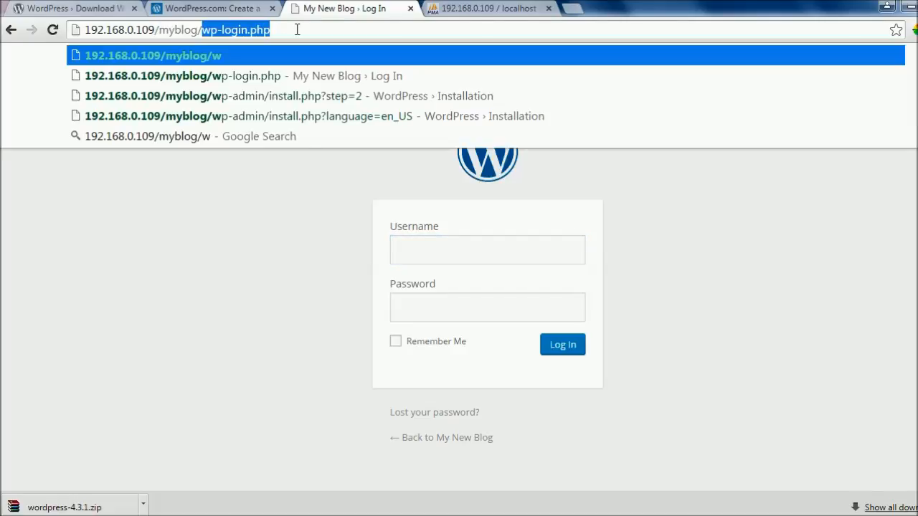
{"action": "type", "text": "p-admin"}
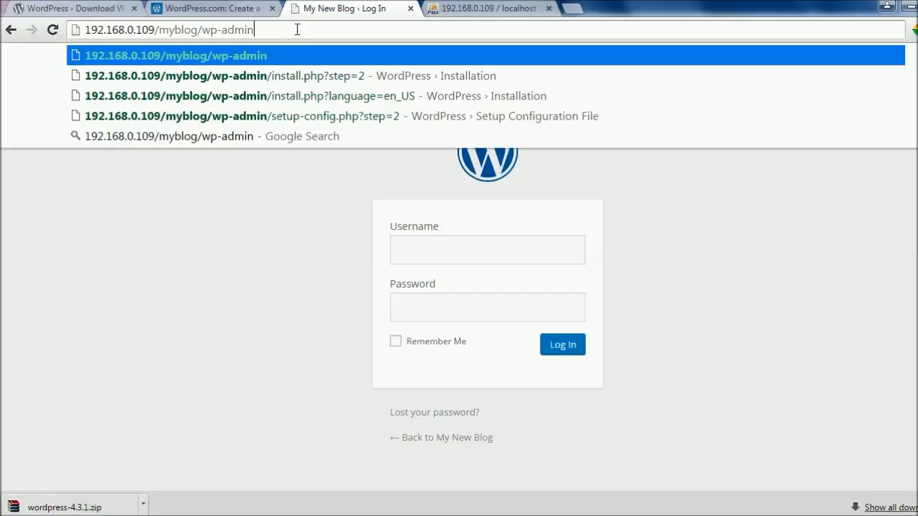
{"action": "key", "text": "Return"}
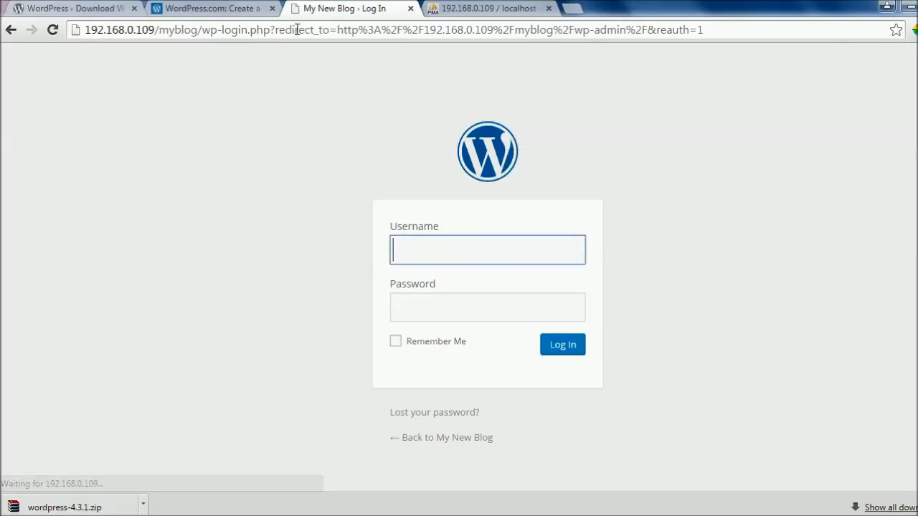
- Log in as pixel with the pasted password and decline saving it in the browser
{"action": "type", "text": "pixel"}
{"action": "key", "text": "Escape"}
{"action": "key", "text": "Tab"}
{"action": "key", "text": "ctrl+v"}
{"action": "left_click", "coordinate": [553, 348]}
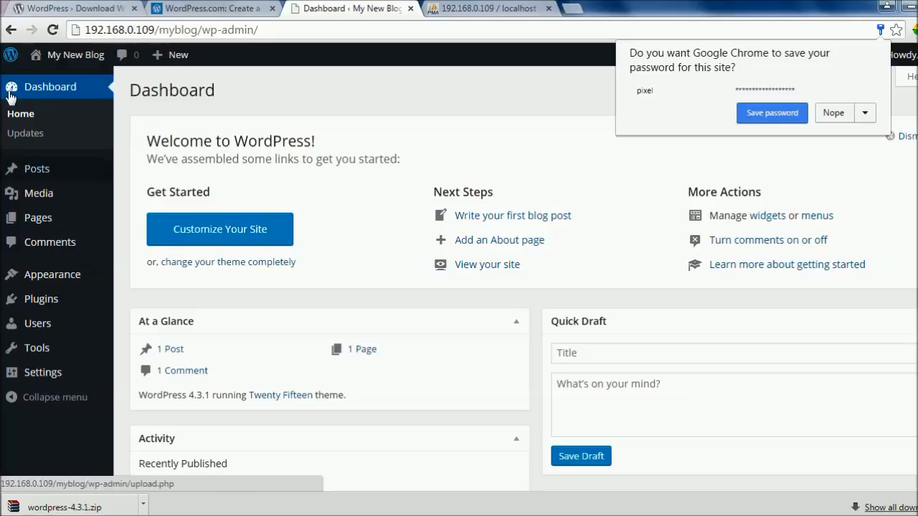
{"action": "left_click", "coordinate": [832, 113]}
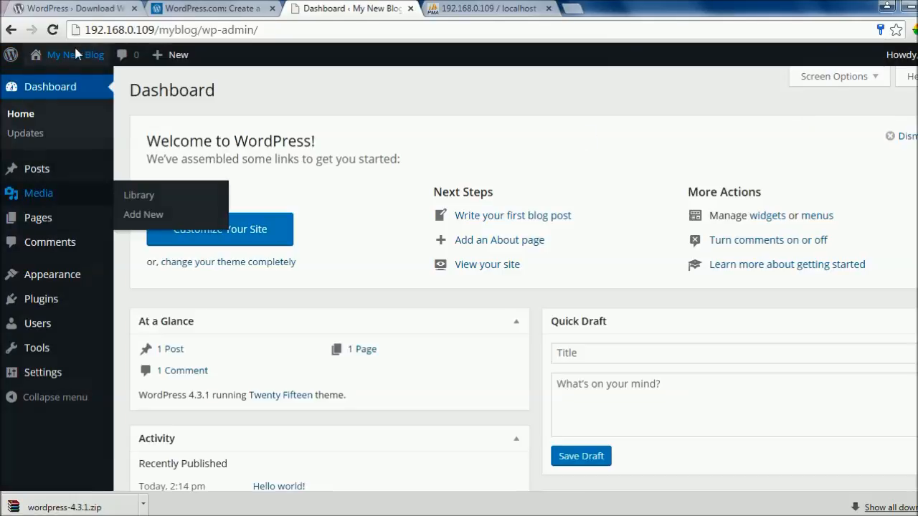
- Open the site's front page in a new tab and scroll through it
{"action": "mouse_move", "coordinate": [71, 79]}
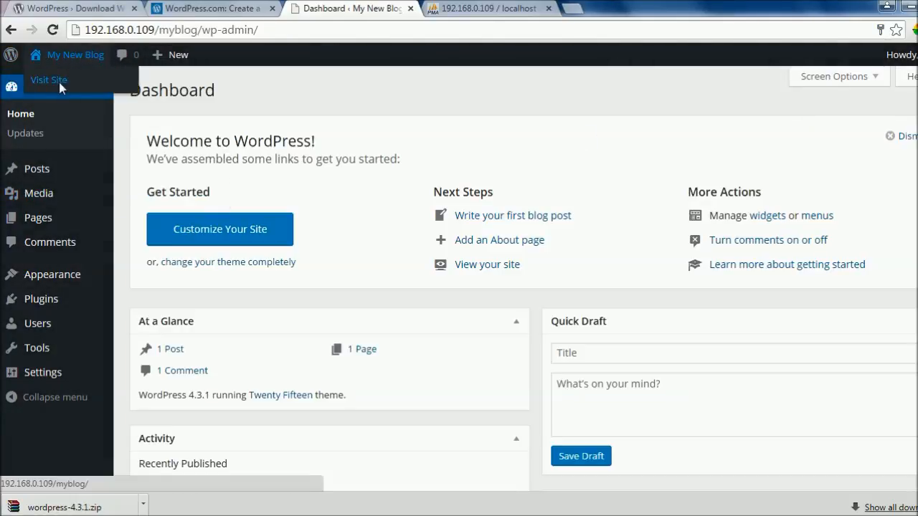
{"action": "right_click", "coordinate": [59, 82]}
{"action": "left_click", "coordinate": [79, 91]}
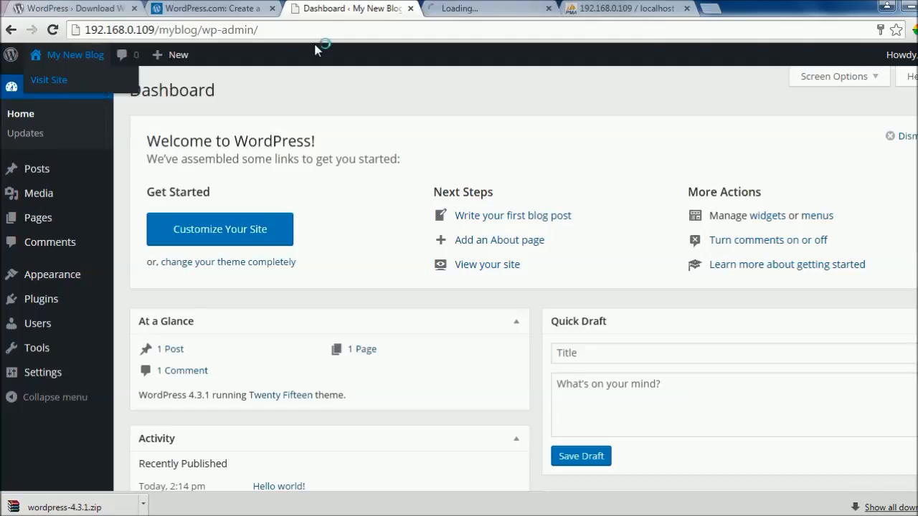
{"action": "left_click", "coordinate": [444, 13]}
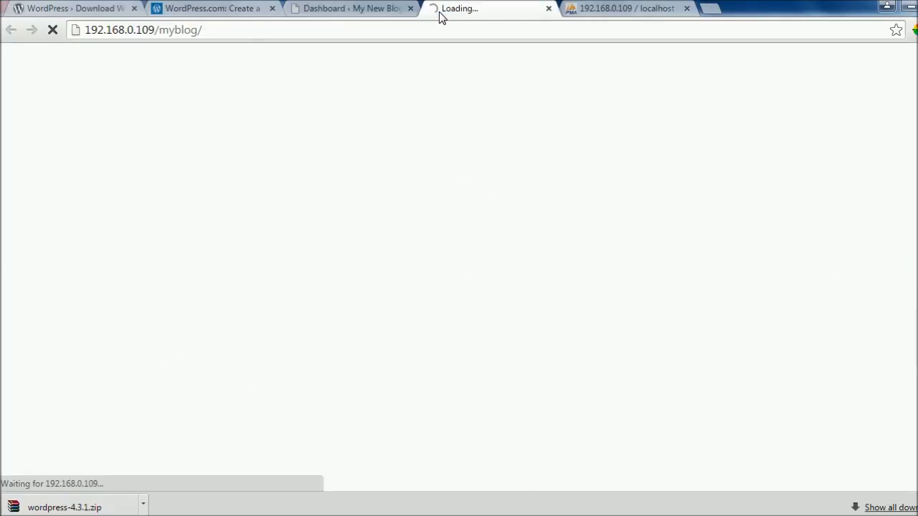
{"action": "double_click", "coordinate": [192, 32]}
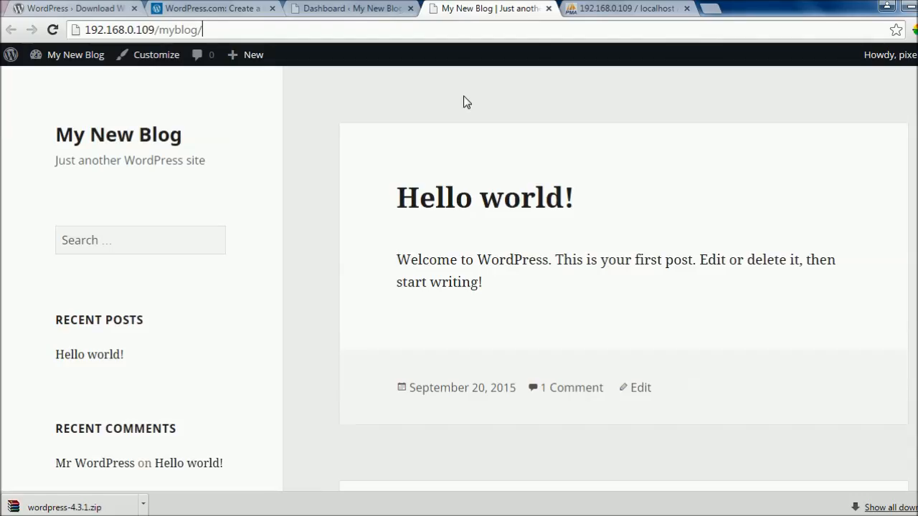
{"action": "scroll", "coordinate": [694, 385], "scroll_direction": "down", "scroll_amount": 1}
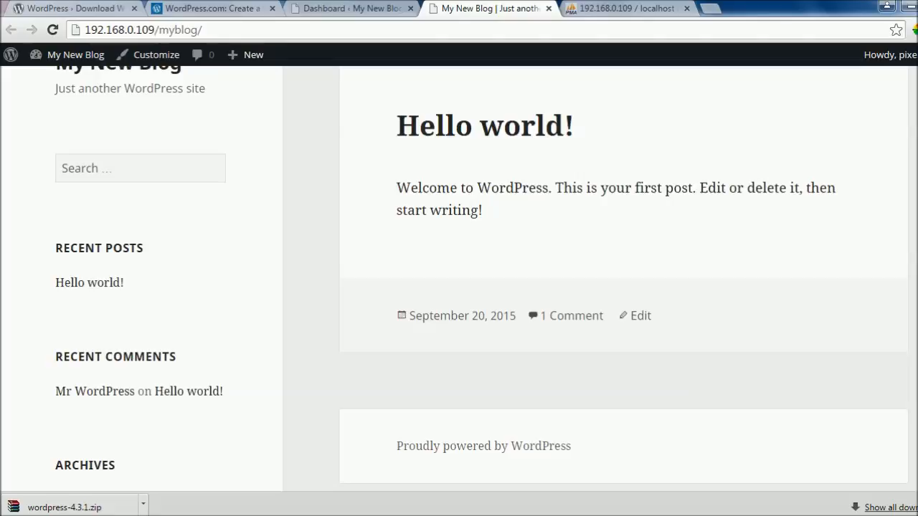
{"action": "scroll", "coordinate": [694, 385], "scroll_direction": "up", "scroll_amount": 1}
{"action": "scroll", "coordinate": [694, 385], "scroll_direction": "down", "scroll_amount": 5}
{"action": "scroll", "coordinate": [694, 385], "scroll_direction": "up", "scroll_amount": 5}
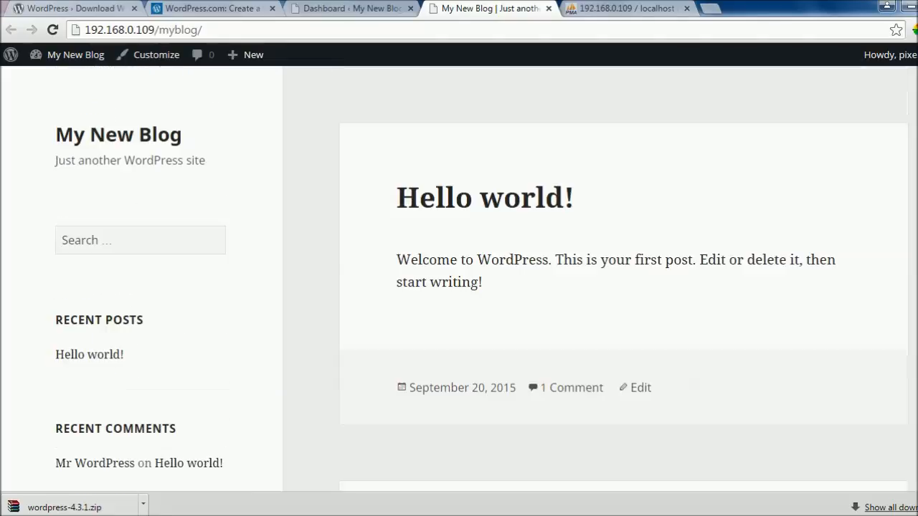
- Return to the dashboard tab and open the Settings options
{"action": "left_click", "coordinate": [346, 8]}
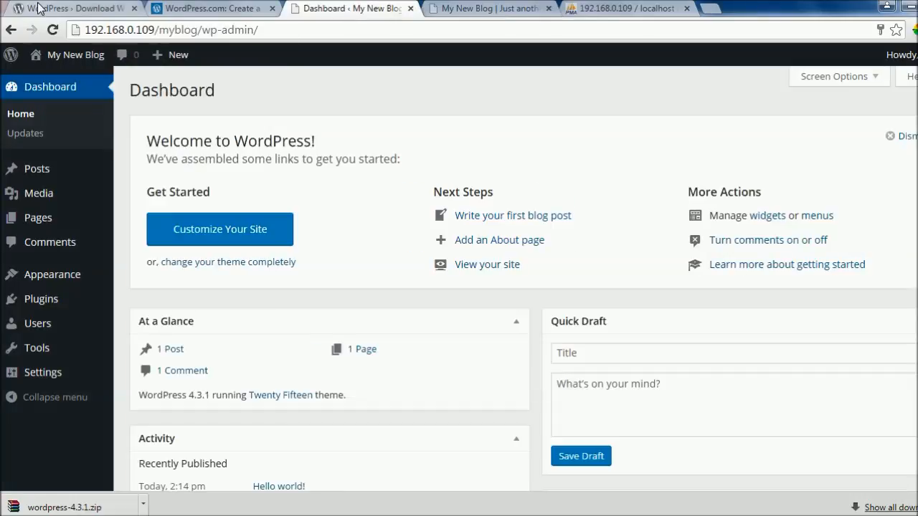
{"action": "mouse_move", "coordinate": [55, 383]}
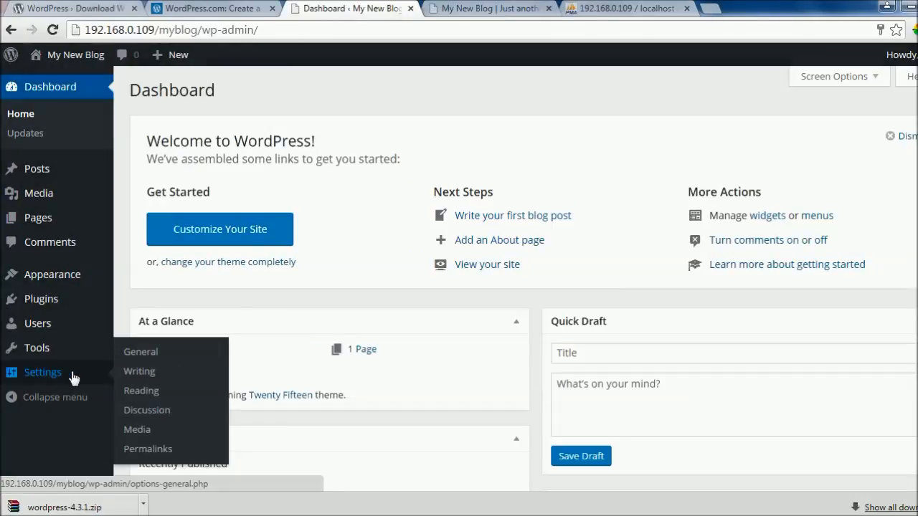